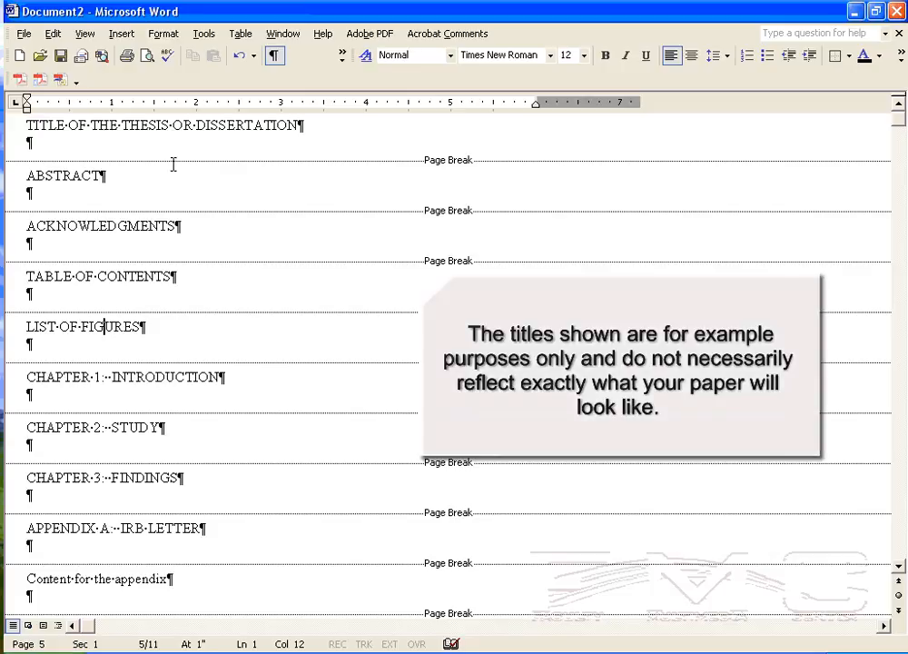
Display the Styles and Formatting task pane beside the document
{"action": "left_click", "coordinate": [85, 34]}
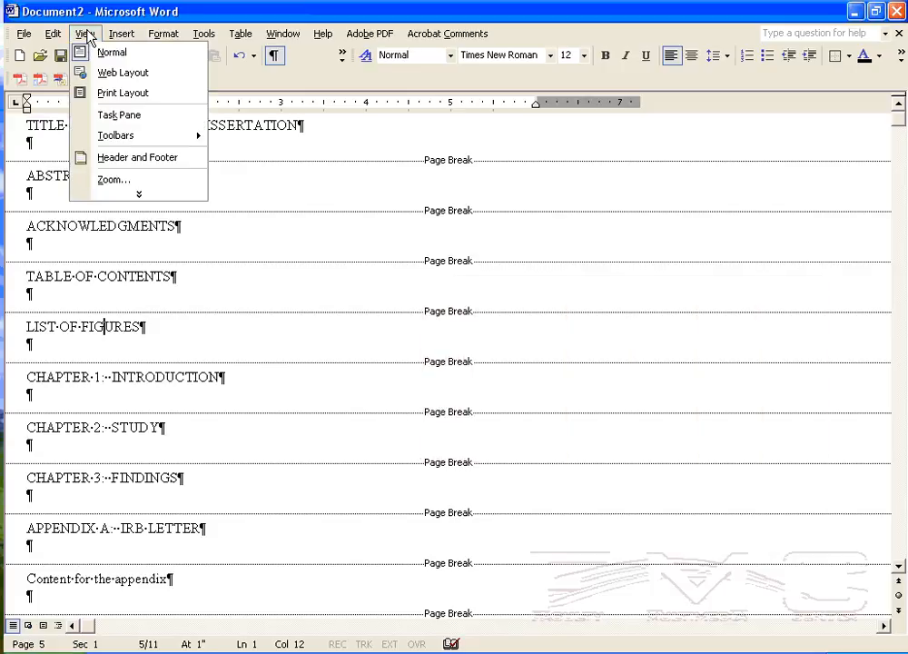
{"action": "left_click", "coordinate": [119, 115]}
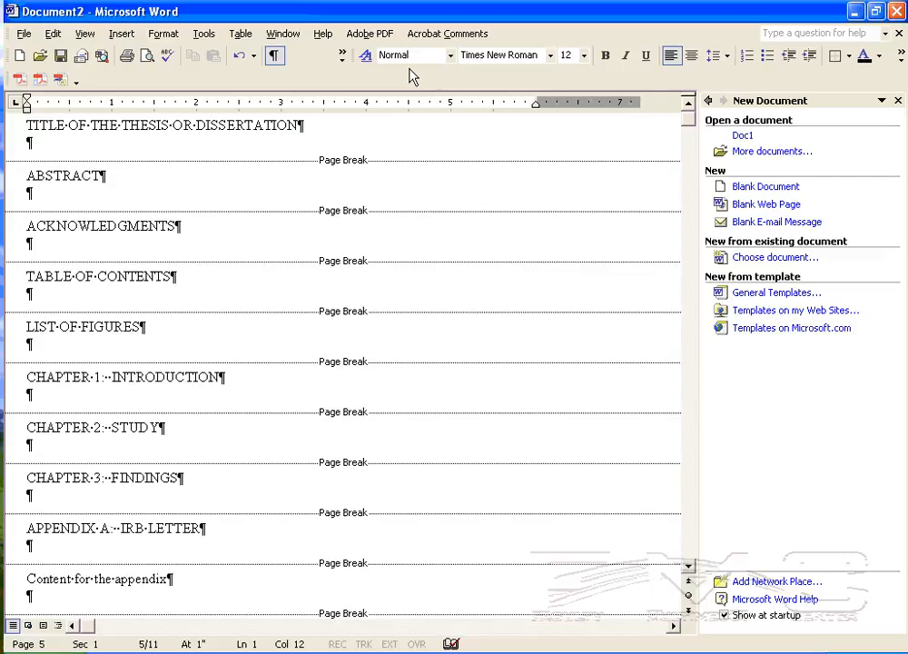
{"action": "left_click", "coordinate": [881, 101]}
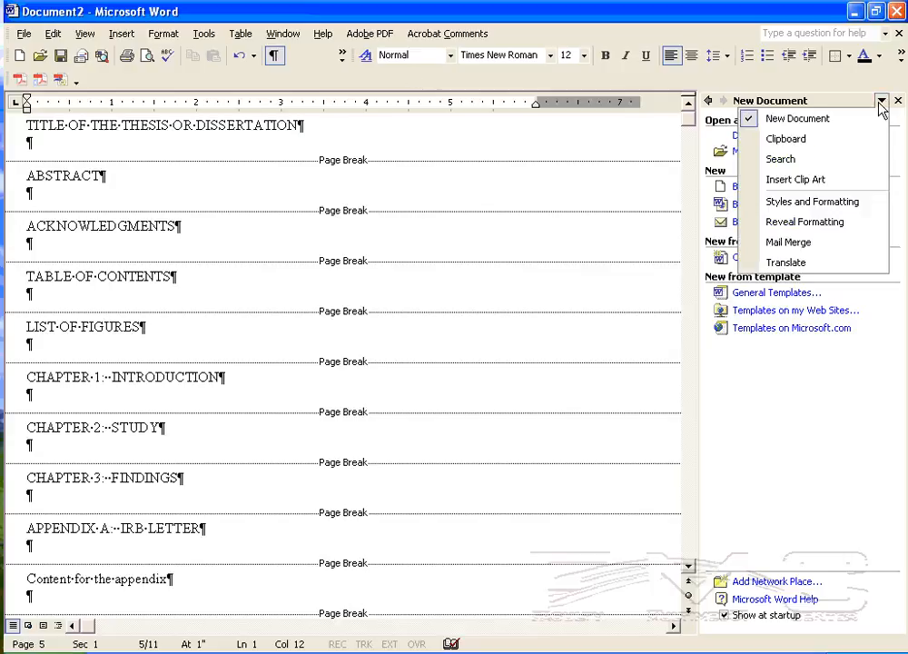
{"action": "left_click", "coordinate": [811, 201]}
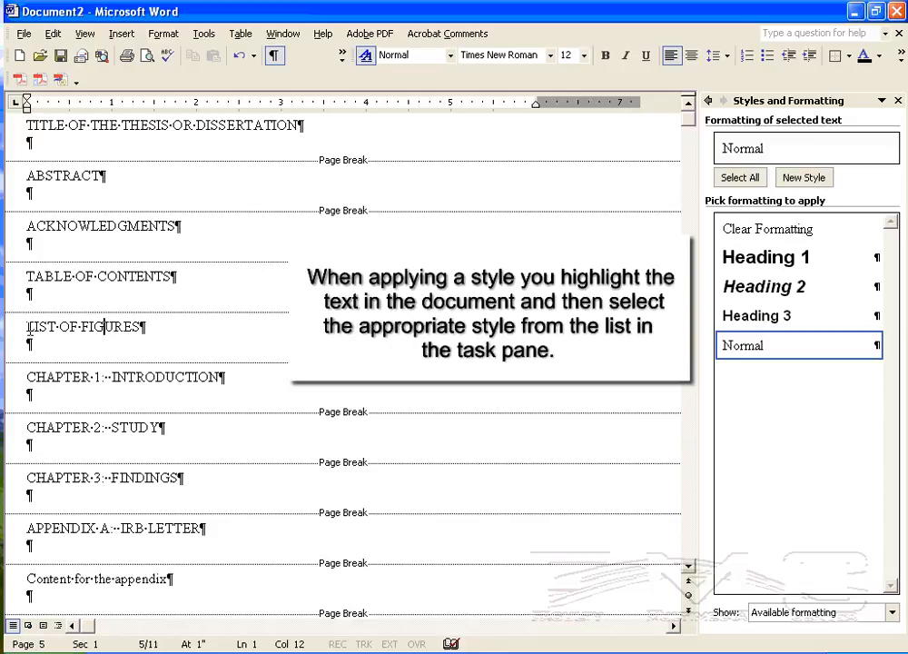
Apply the Heading 1 style to the LIST OF FIGURES and CHAPTER 1: INTRODUCTION titles
{"action": "left_click_drag", "start_coordinate": [24, 326], "coordinate": [134, 329]}
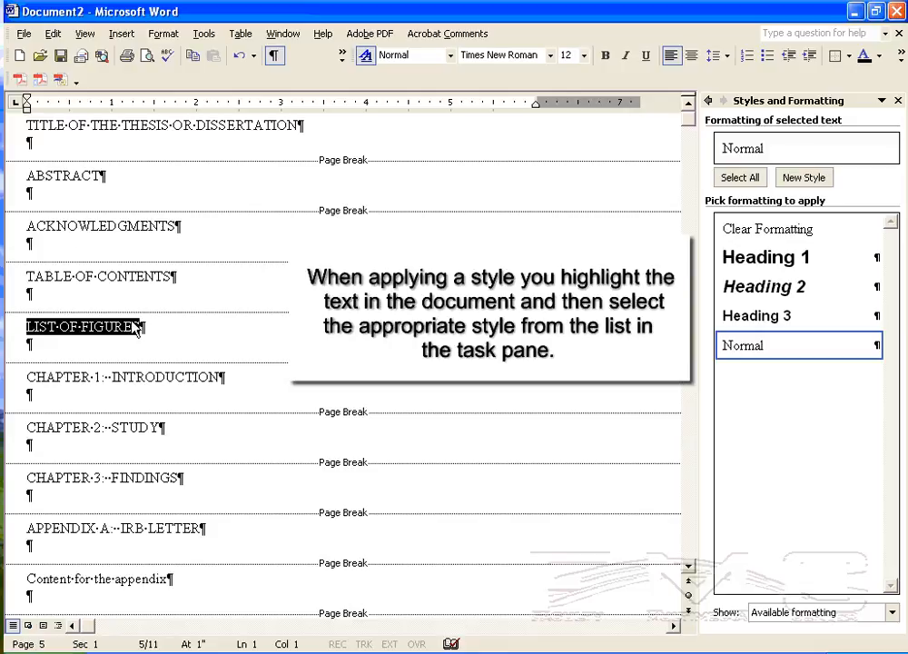
{"action": "left_click", "coordinate": [765, 257]}
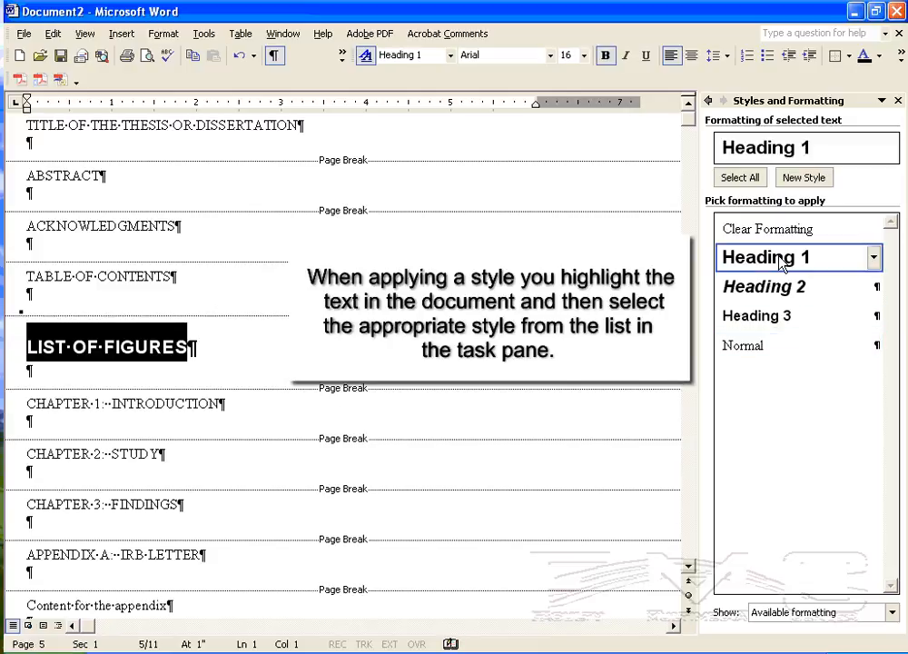
{"action": "left_click_drag", "start_coordinate": [30, 404], "coordinate": [190, 393]}
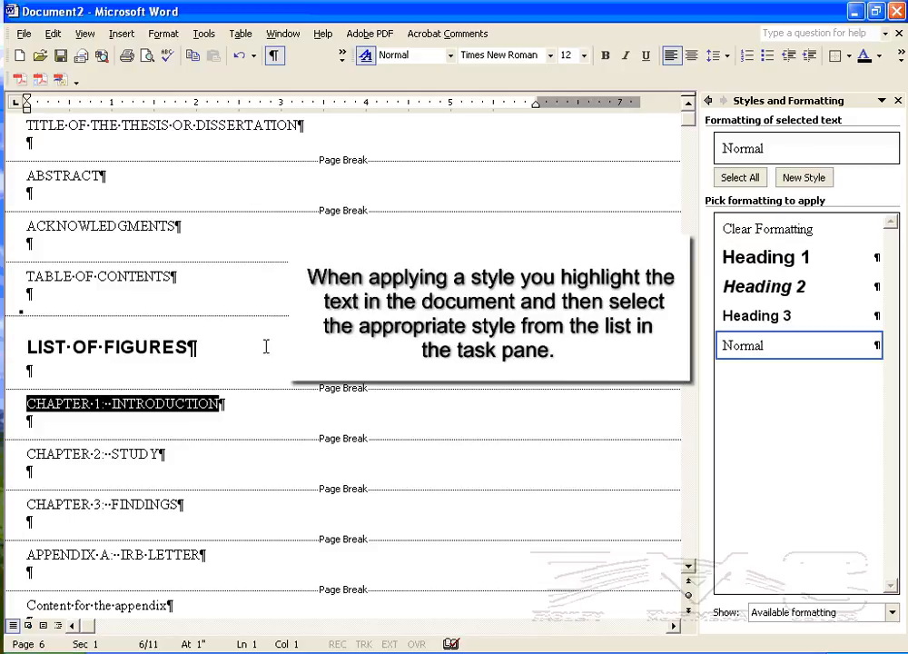
{"action": "left_click", "coordinate": [772, 260]}
Apply the Heading 1 style to the CHAPTER 2: STUDY and CHAPTER 3: FINDINGS titles
{"action": "scroll", "coordinate": [277, 466], "scroll_direction": "down", "scroll_amount": 3}
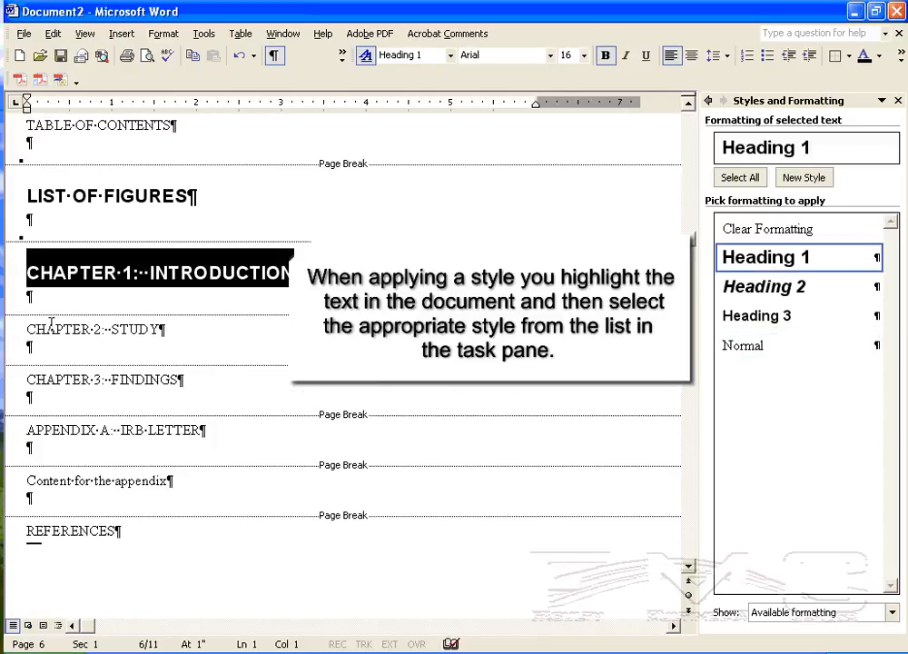
{"action": "left_click_drag", "start_coordinate": [27, 324], "coordinate": [160, 328]}
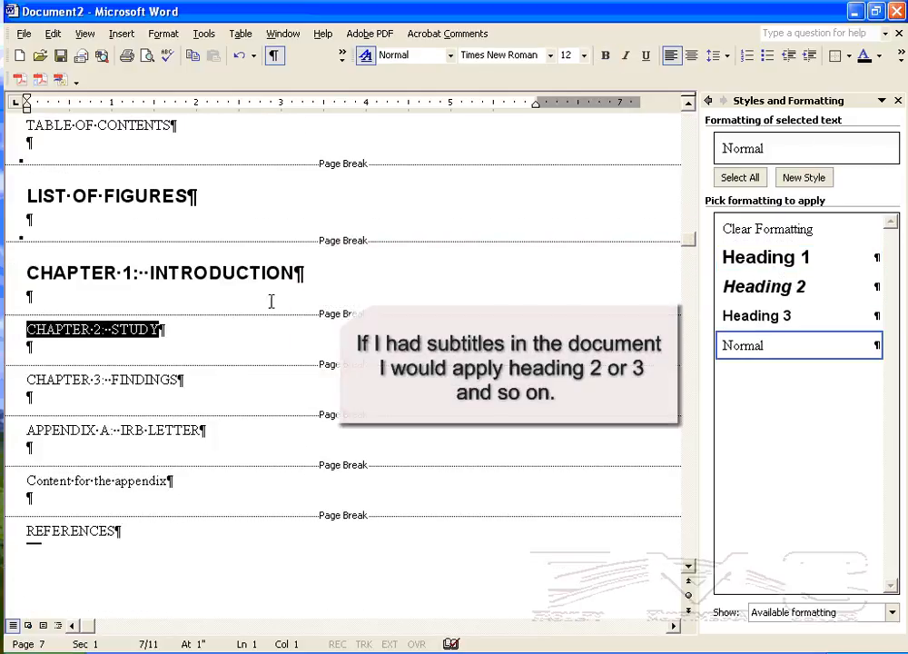
{"action": "left_click", "coordinate": [744, 254]}
{"action": "left_click_drag", "start_coordinate": [28, 406], "coordinate": [182, 406]}
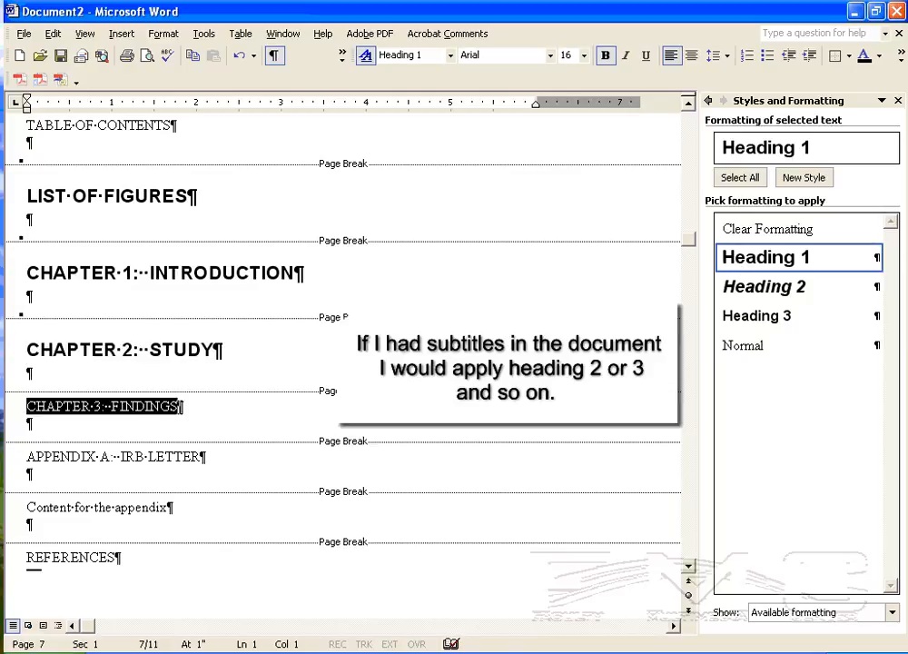
{"action": "left_click", "coordinate": [750, 260]}
Apply the Heading 1 style to the APPENDIX A: IRB LETTER and REFERENCES titles
{"action": "left_click_drag", "start_coordinate": [28, 483], "coordinate": [198, 483]}
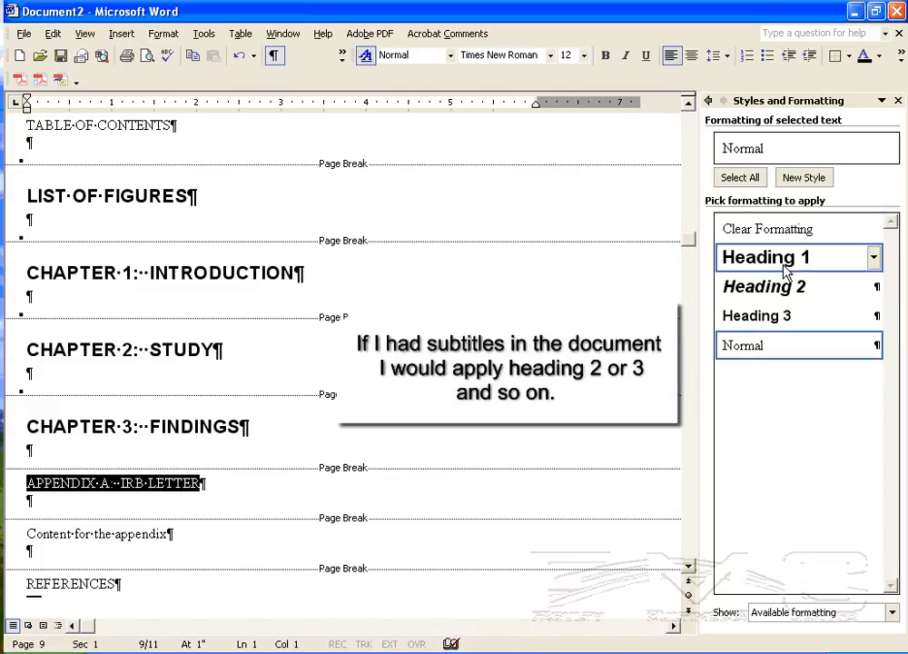
{"action": "left_click", "coordinate": [750, 258]}
{"action": "scroll", "coordinate": [343, 430], "scroll_direction": "down", "scroll_amount": 5}
{"action": "left_click_drag", "start_coordinate": [24, 363], "coordinate": [119, 364]}
{"action": "left_click", "coordinate": [796, 260]}
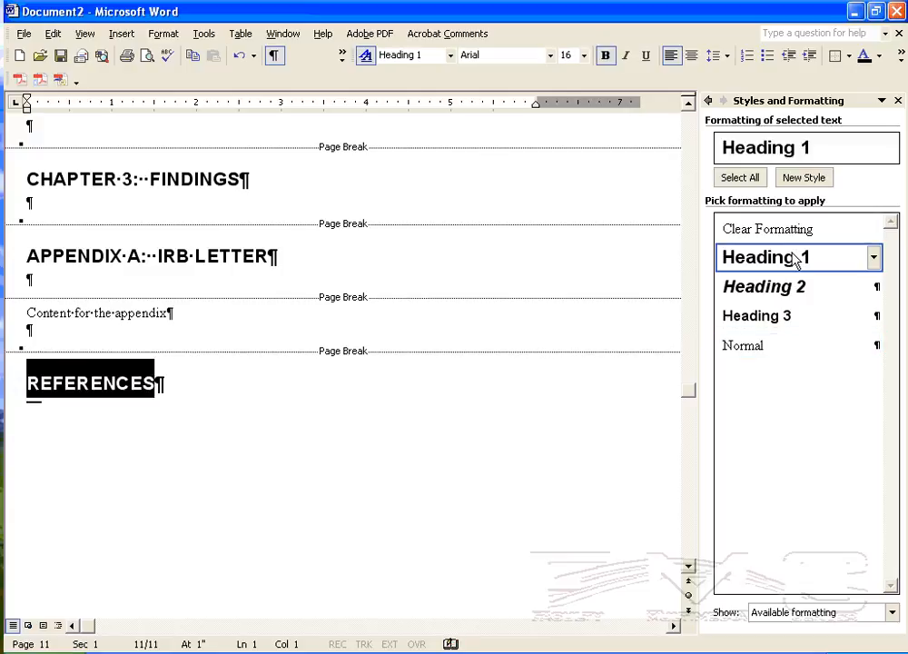
Start a new paragraph style from the TABLE OF CONTENTS title and name it FIRST
{"action": "scroll", "coordinate": [288, 450], "scroll_direction": "up", "scroll_amount": 8}
{"action": "scroll", "coordinate": [282, 444], "scroll_direction": "up", "scroll_amount": 1}
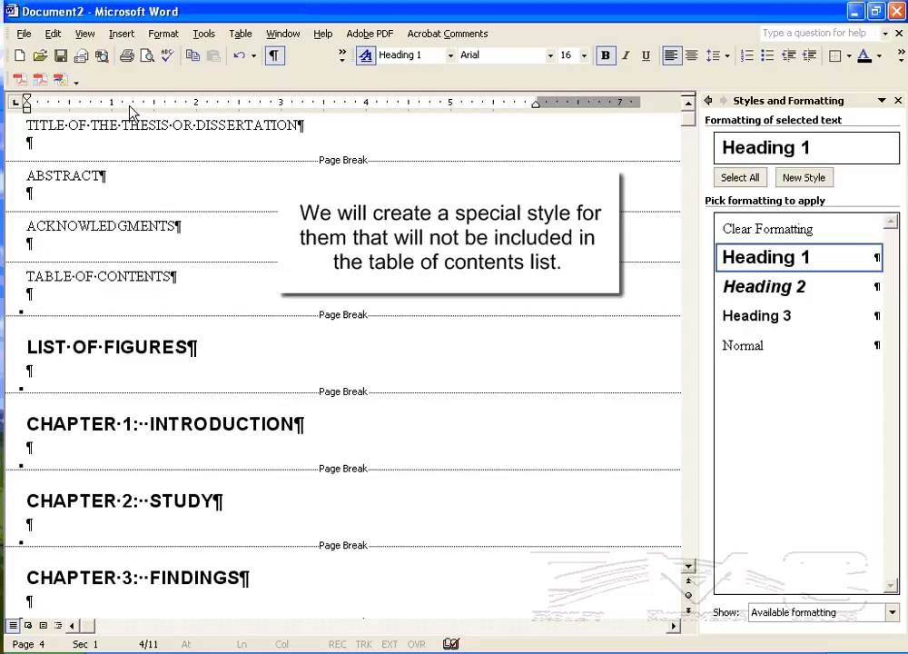
{"action": "left_click_drag", "start_coordinate": [23, 177], "coordinate": [157, 286]}
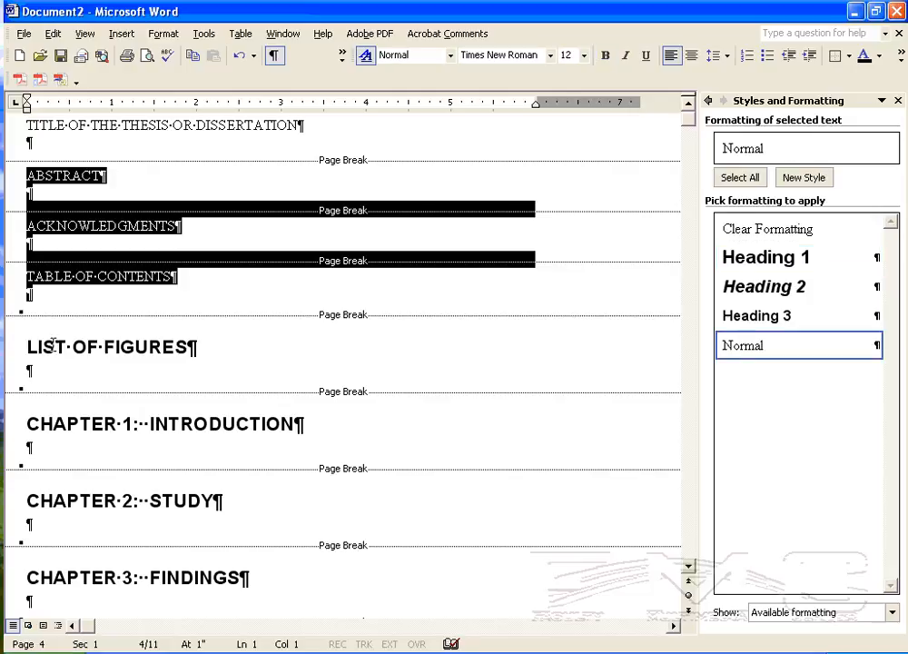
{"action": "left_click", "coordinate": [119, 278]}
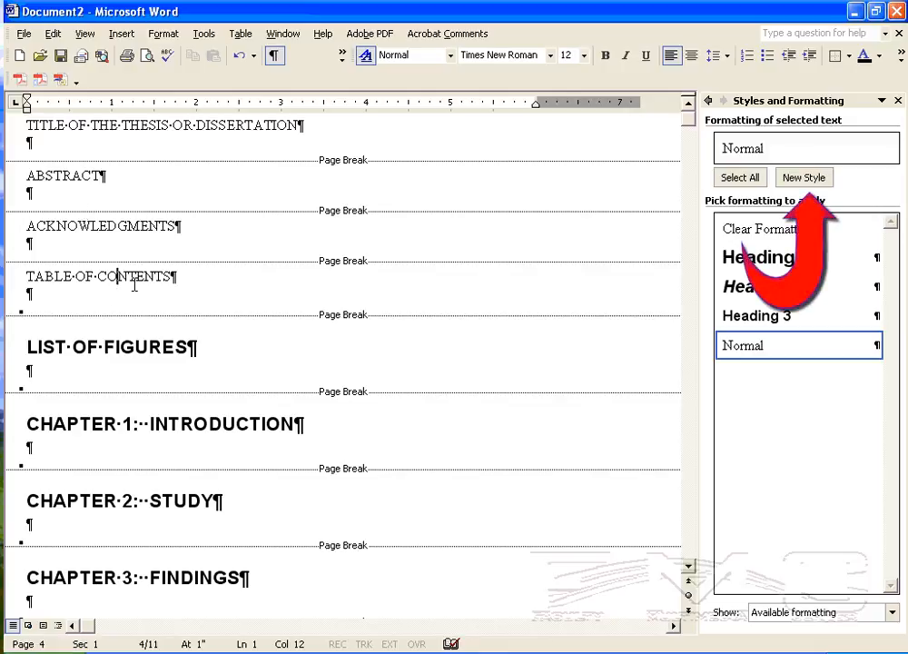
{"action": "left_click", "coordinate": [811, 177]}
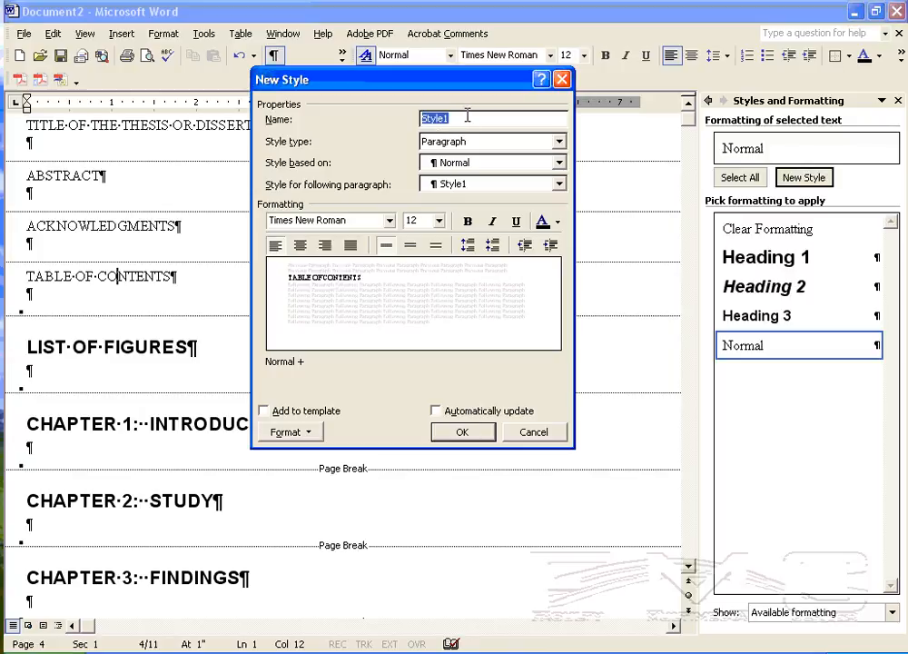
{"action": "type", "text": "FIRST"}
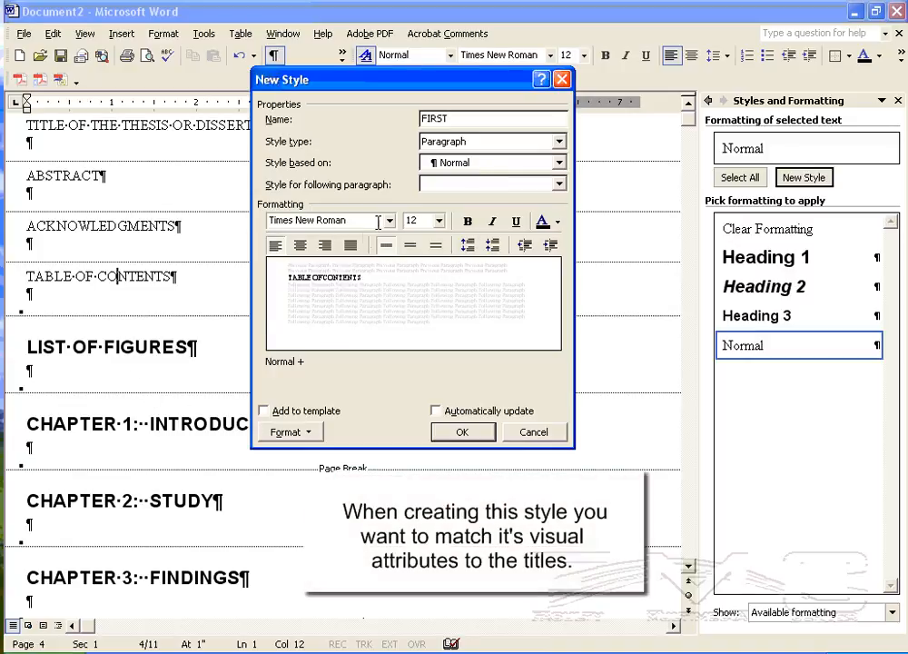
Format the new FIRST style as Arial Black, 14 pt, with double line spacing, and save it
{"action": "left_click", "coordinate": [389, 221]}
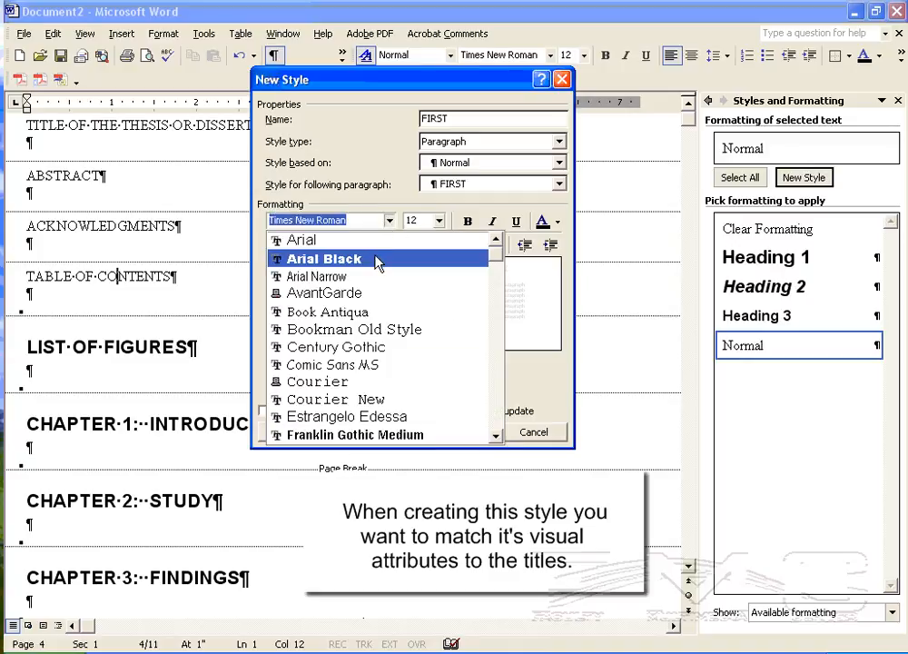
{"action": "left_click", "coordinate": [378, 259]}
{"action": "left_click", "coordinate": [438, 220]}
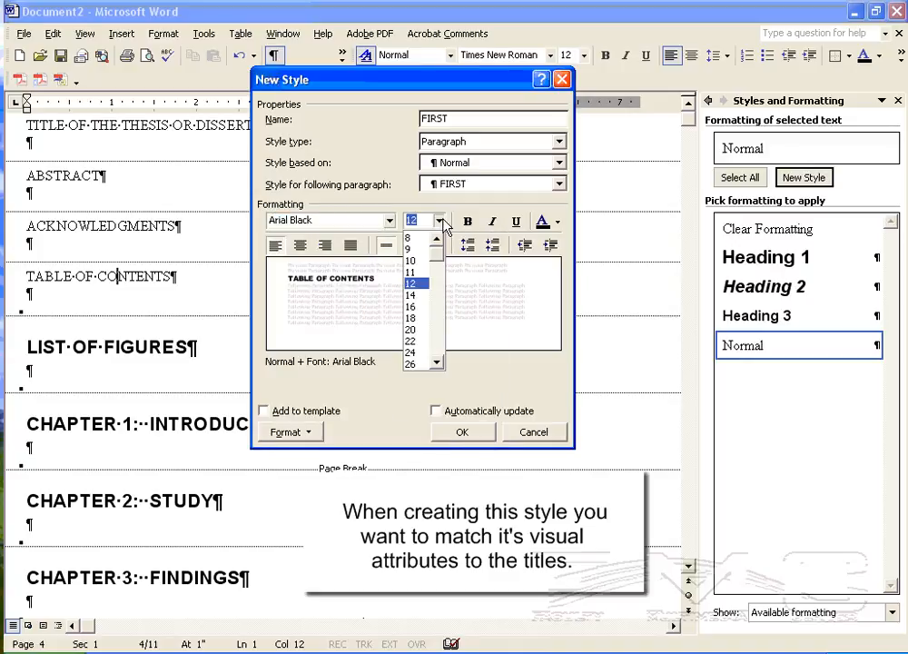
{"action": "left_click", "coordinate": [408, 296]}
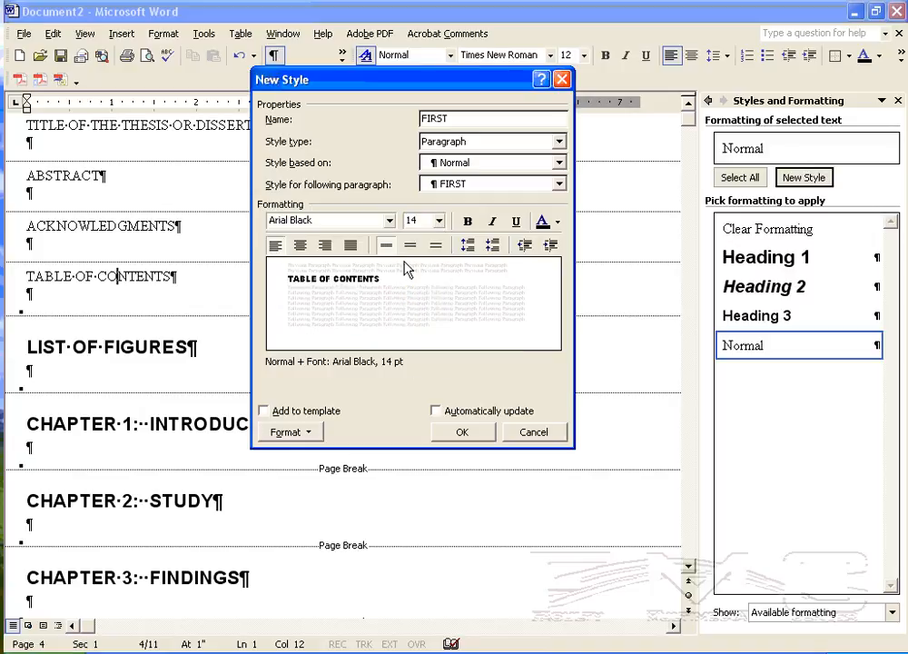
{"action": "left_click", "coordinate": [437, 250]}
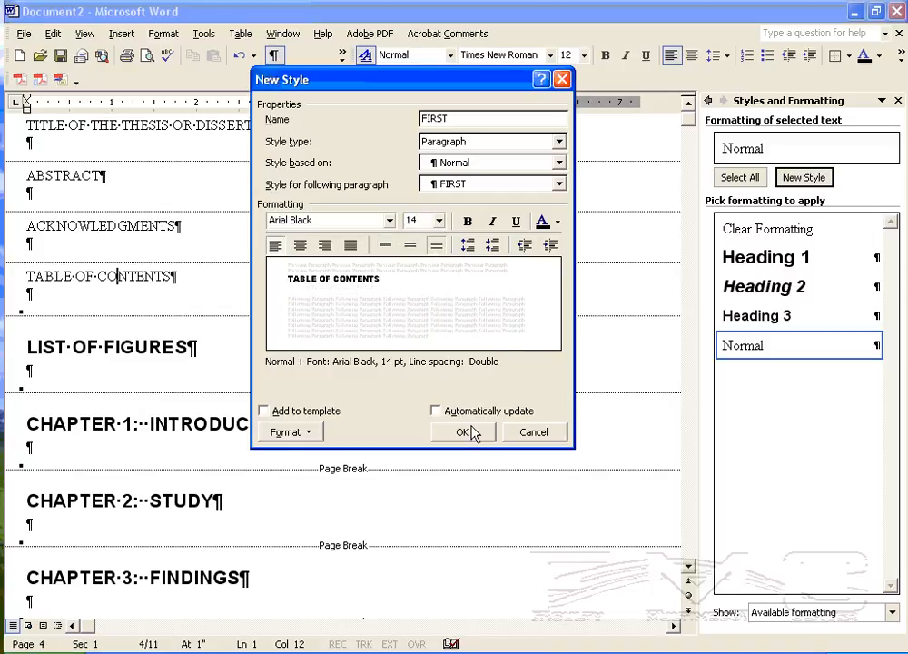
{"action": "left_click", "coordinate": [463, 432]}
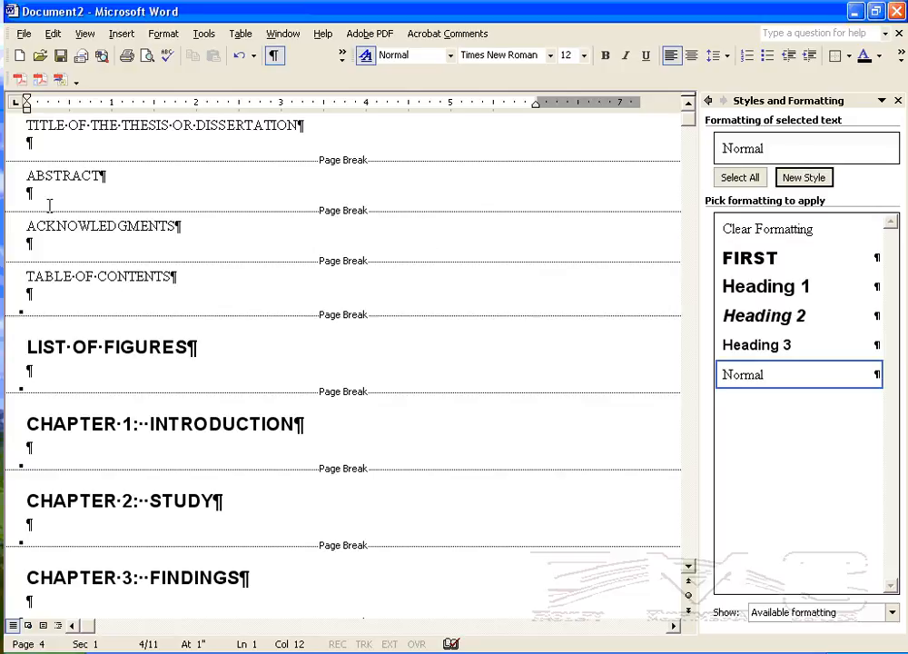
Apply the FIRST style to the ABSTRACT, ACKNOWLEDGMENTS and TABLE OF CONTENTS titles
{"action": "double_click", "coordinate": [23, 175]}
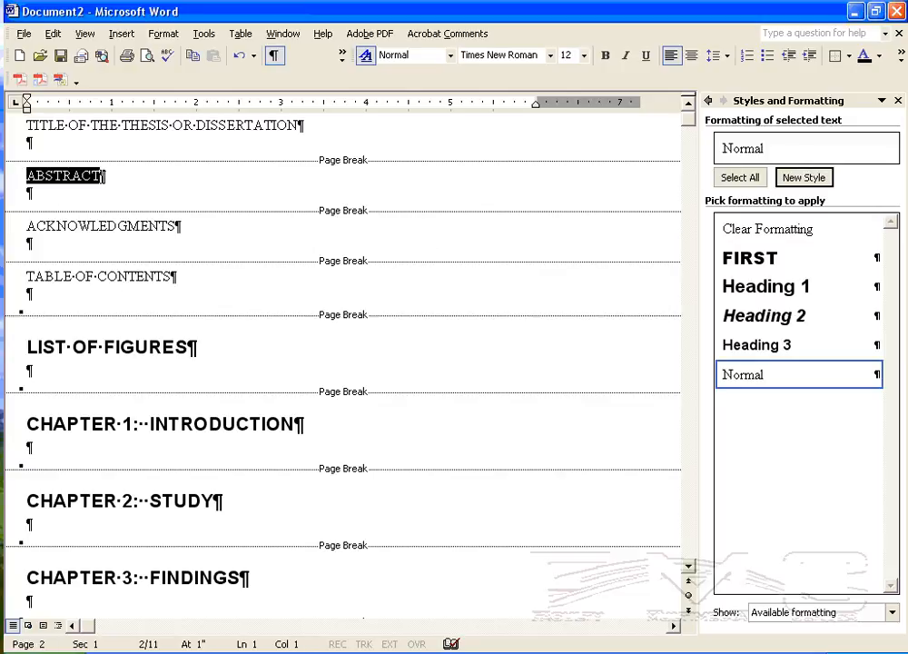
{"action": "left_click", "coordinate": [786, 261]}
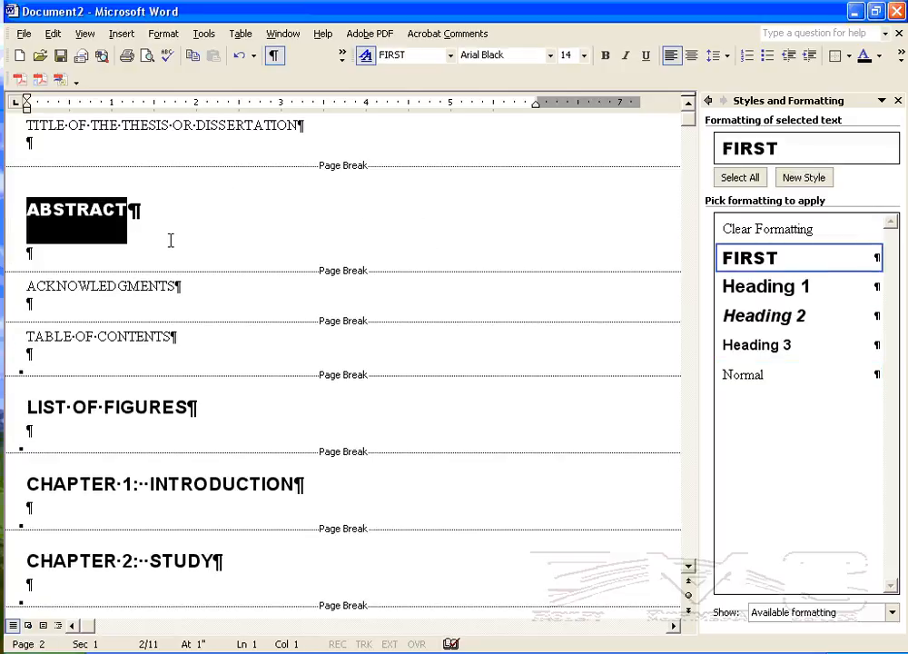
{"action": "left_click_drag", "start_coordinate": [27, 285], "coordinate": [175, 285]}
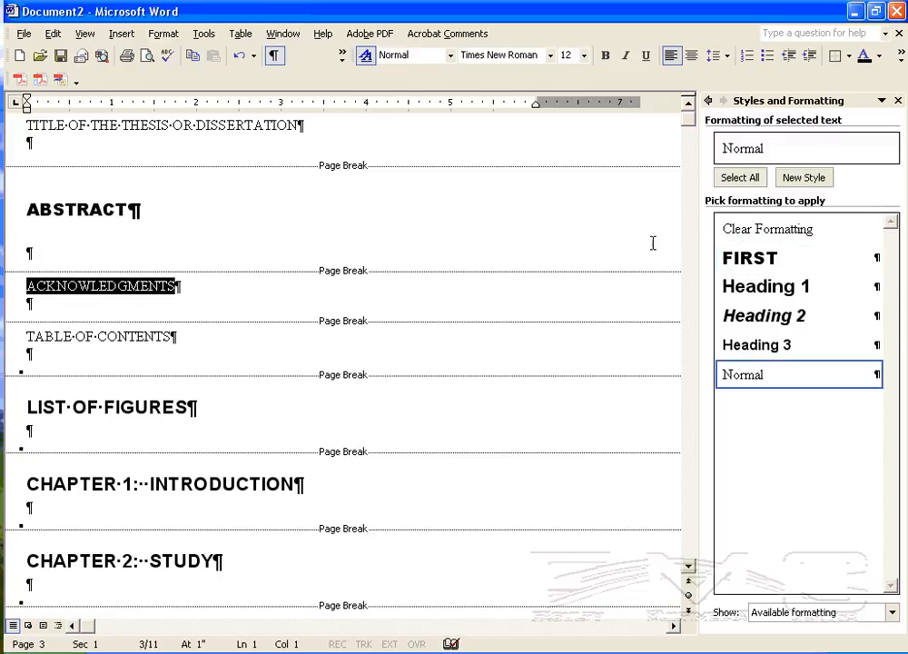
{"action": "left_click", "coordinate": [726, 259]}
{"action": "scroll", "coordinate": [84, 316], "scroll_direction": "down", "scroll_amount": 3}
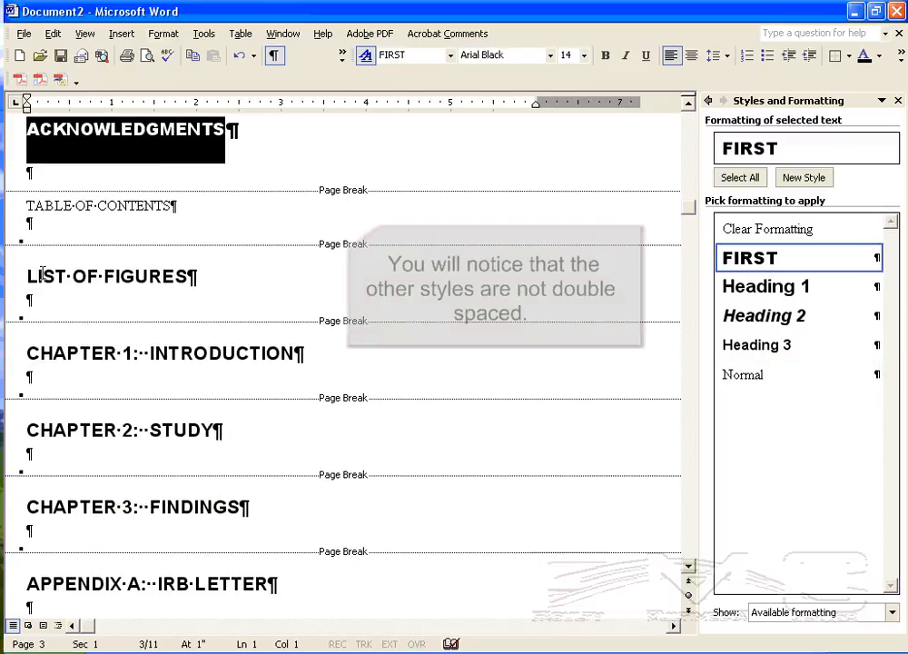
{"action": "left_click_drag", "start_coordinate": [26, 206], "coordinate": [172, 206]}
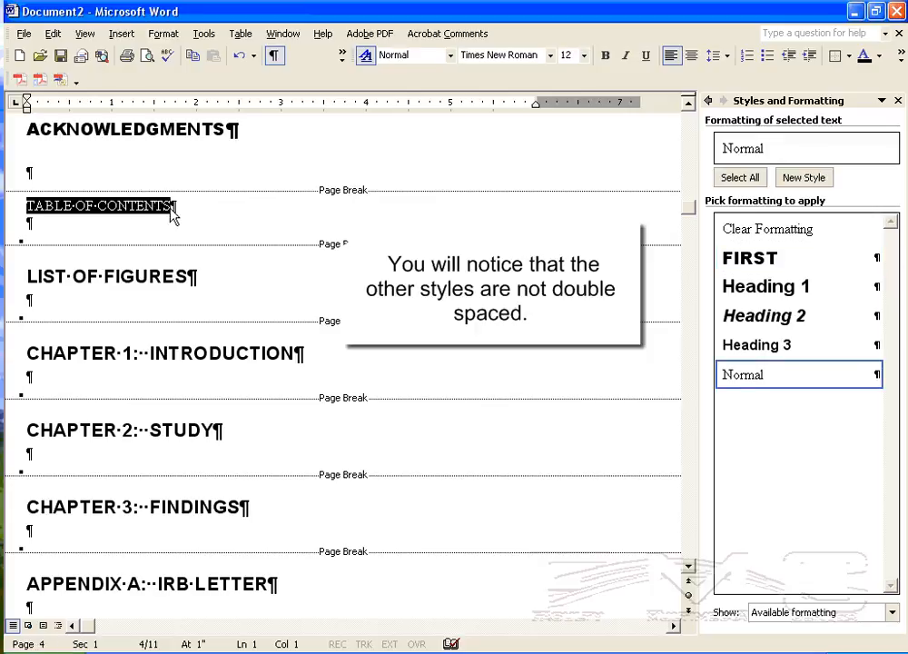
{"action": "left_click", "coordinate": [750, 259]}
Modify the FIRST style to use single line spacing
{"action": "scroll", "coordinate": [296, 359], "scroll_direction": "up", "scroll_amount": 3}
{"action": "scroll", "coordinate": [296, 360], "scroll_direction": "down", "scroll_amount": 4}
{"action": "scroll", "coordinate": [296, 360], "scroll_direction": "up", "scroll_amount": 5}
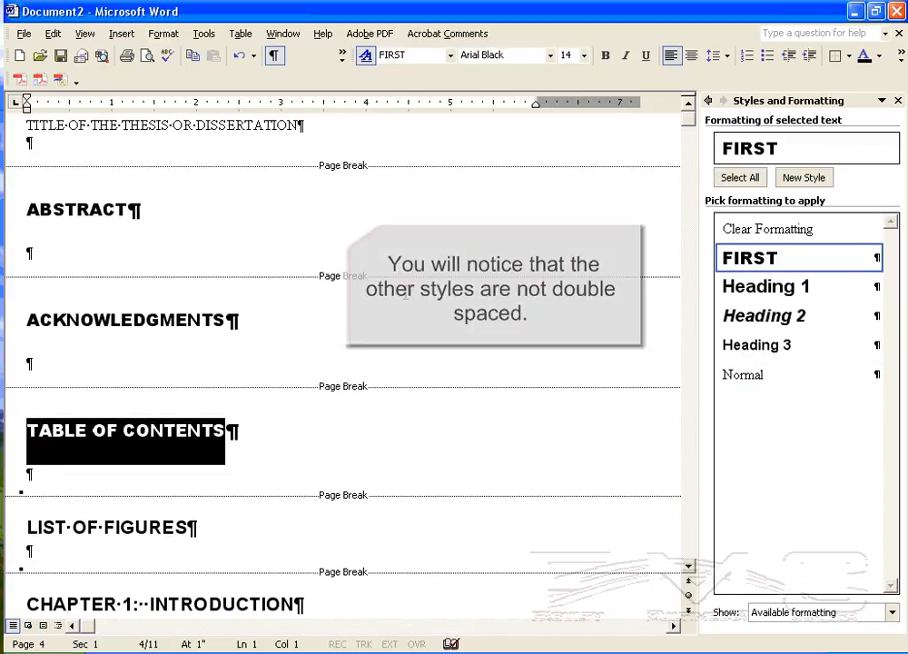
{"action": "left_click", "coordinate": [873, 258]}
{"action": "left_click", "coordinate": [852, 306]}
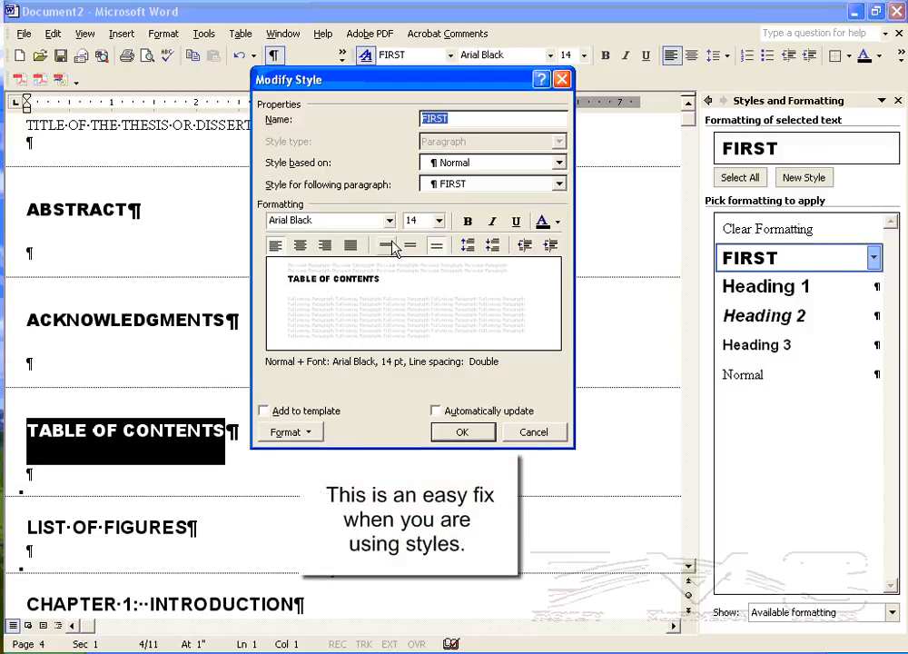
{"action": "left_click", "coordinate": [391, 247]}
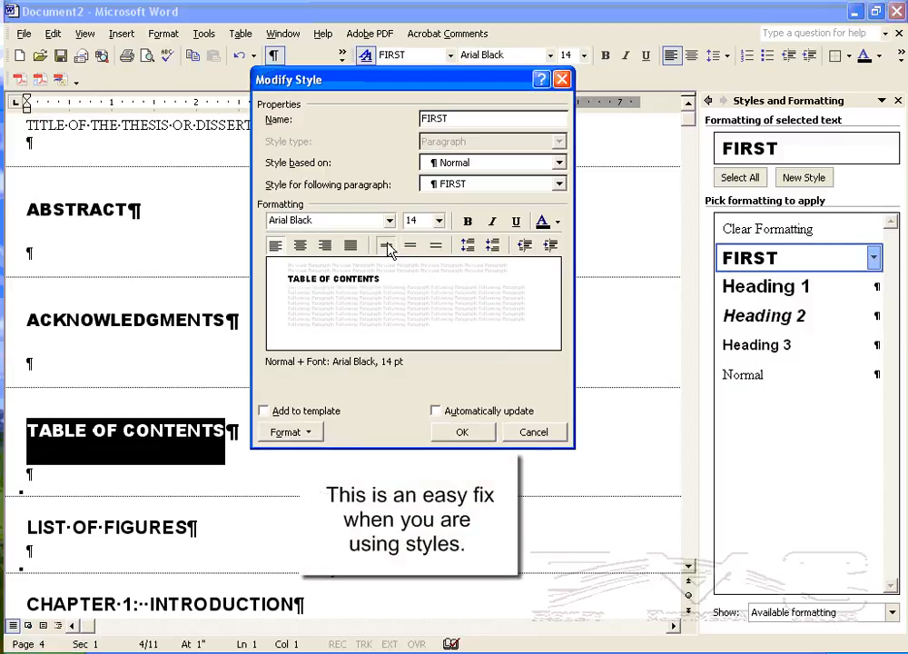
{"action": "left_click", "coordinate": [462, 431]}
{"action": "left_click", "coordinate": [150, 205]}
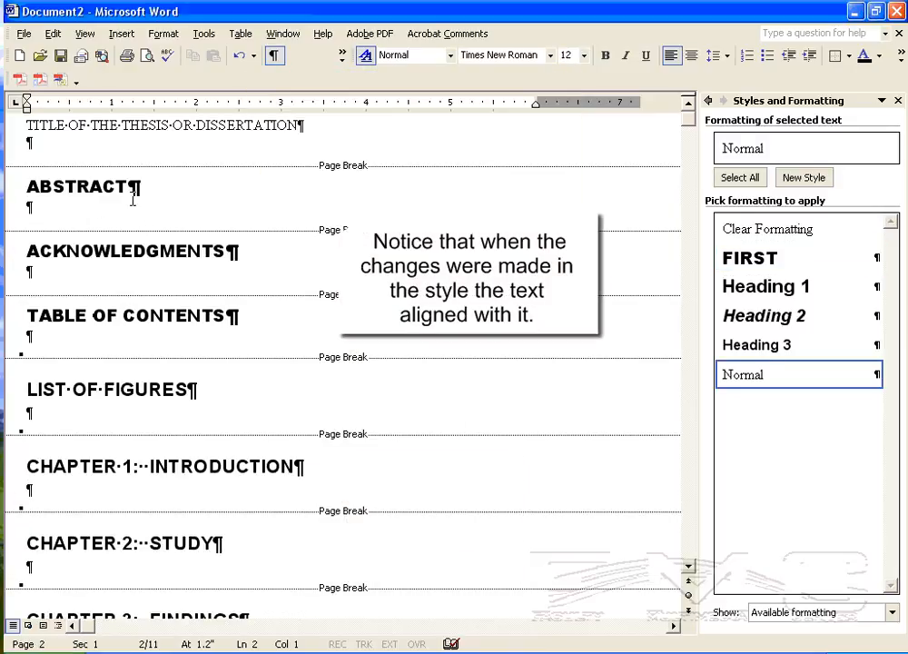
Start inserting an index or table in the empty paragraph below the TABLE OF CONTENTS title
{"action": "scroll", "coordinate": [173, 425], "scroll_direction": "down", "scroll_amount": 5}
{"action": "scroll", "coordinate": [200, 423], "scroll_direction": "up", "scroll_amount": 5}
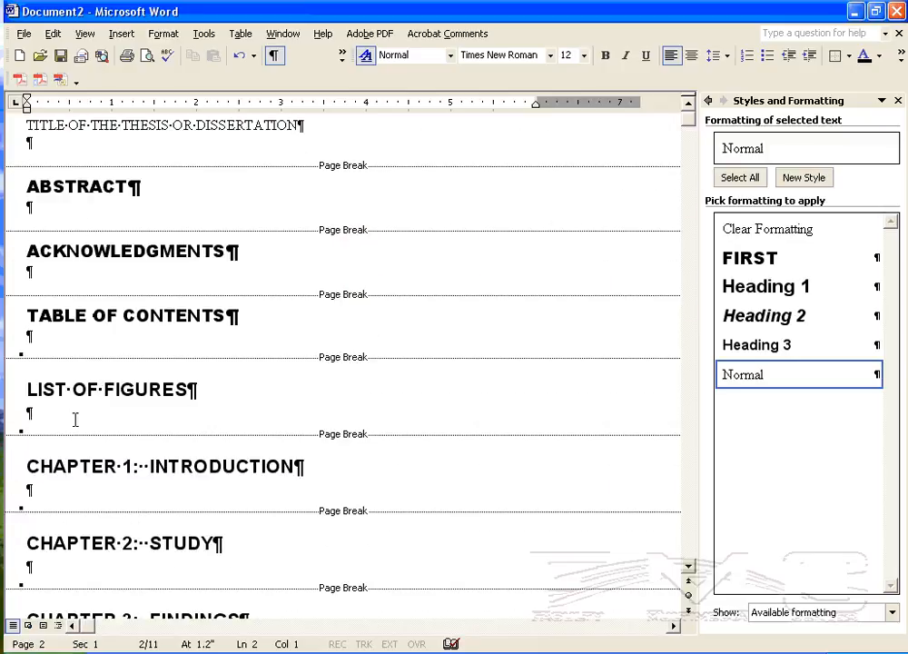
{"action": "scroll", "coordinate": [73, 409], "scroll_direction": "down", "scroll_amount": 2}
{"action": "scroll", "coordinate": [68, 377], "scroll_direction": "up", "scroll_amount": 1}
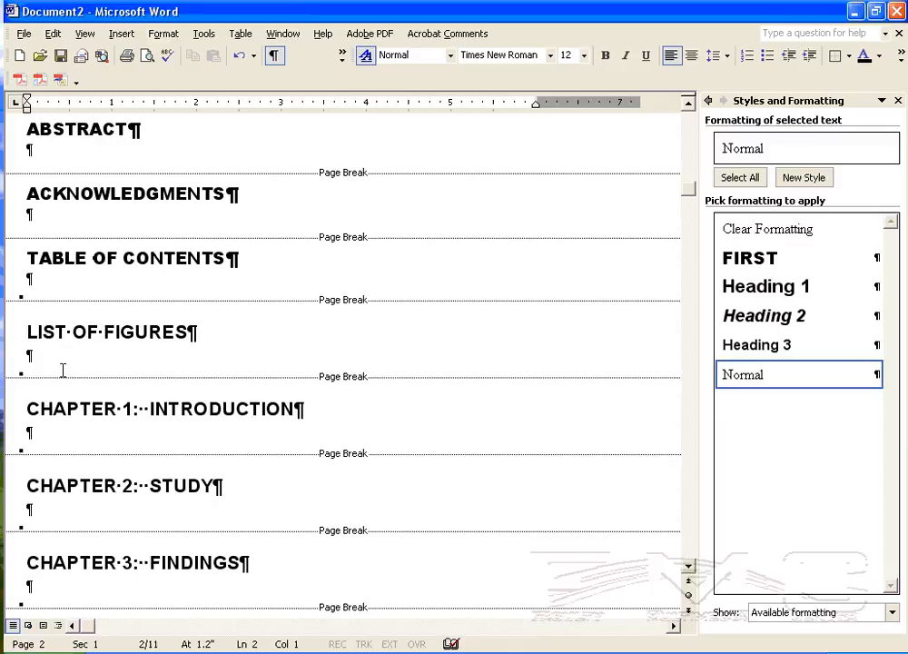
{"action": "left_click", "coordinate": [36, 280]}
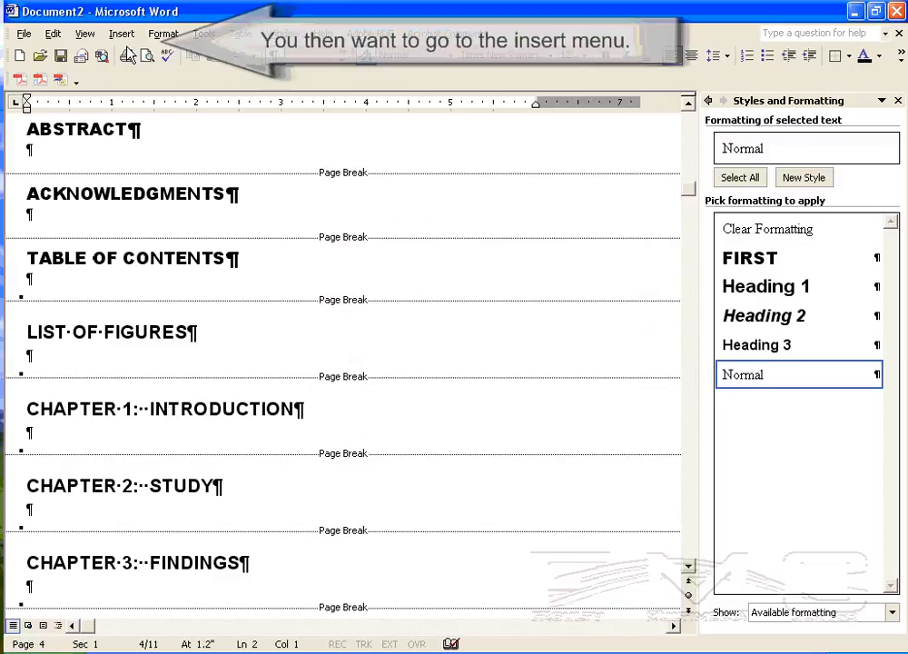
{"action": "left_click", "coordinate": [128, 38]}
{"action": "mouse_move", "coordinate": [181, 138]}
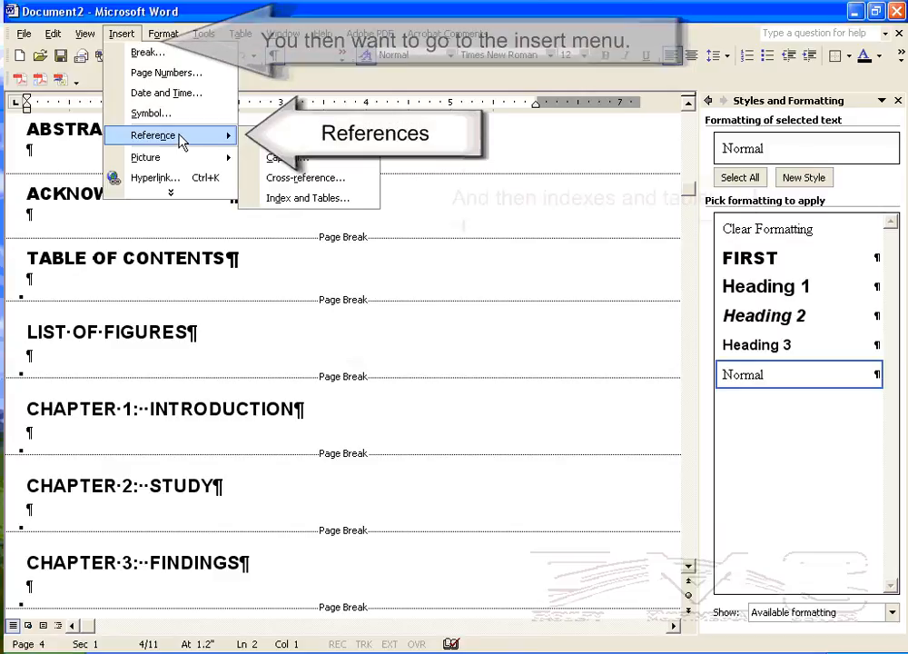
{"action": "left_click", "coordinate": [287, 200]}
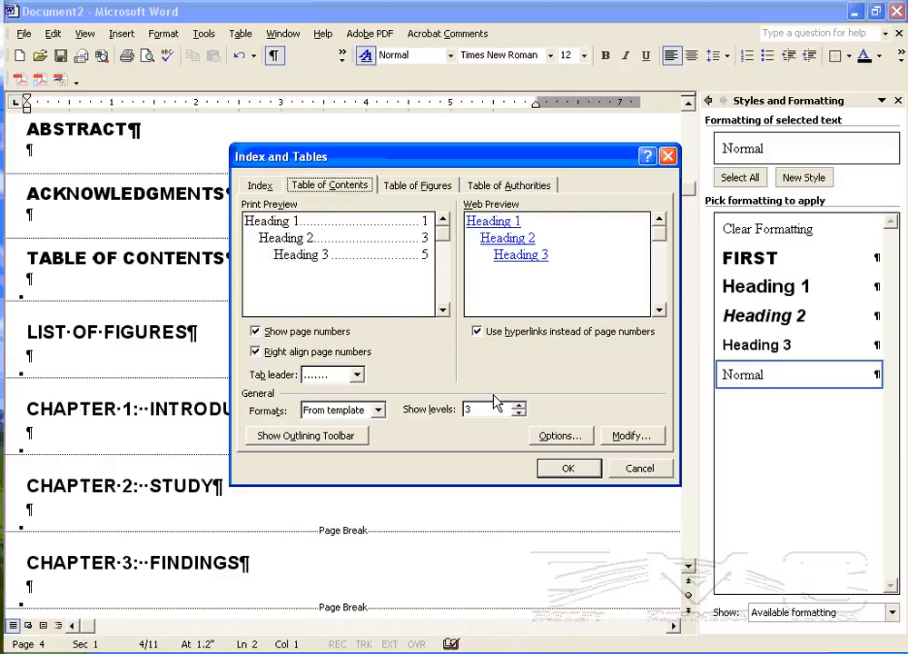
Try limiting the table of contents to 1 level and set it back to 3 levels
{"action": "left_click", "coordinate": [518, 413]}
{"action": "left_click", "coordinate": [518, 413]}
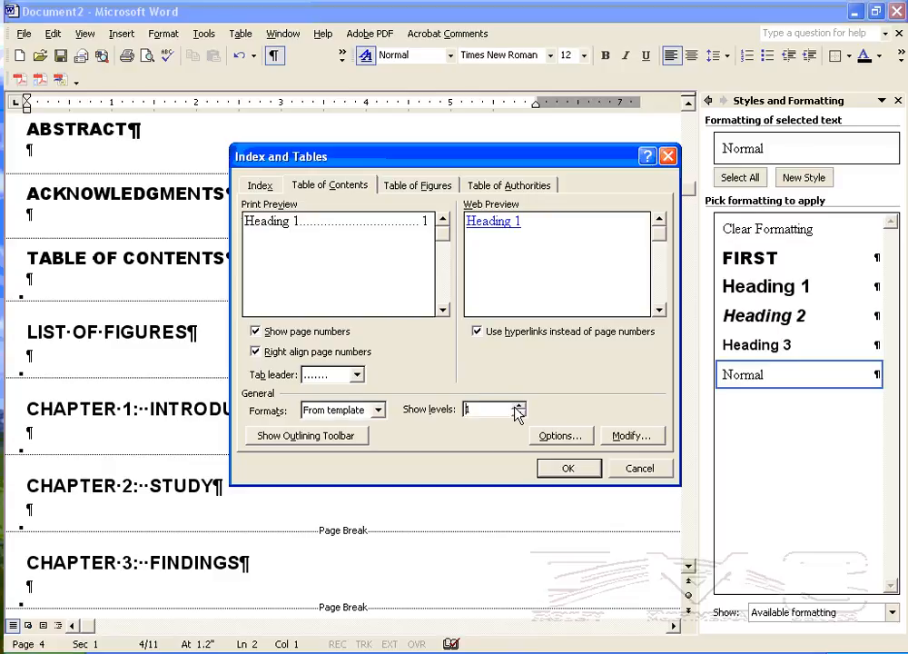
{"action": "left_click", "coordinate": [517, 405]}
{"action": "left_click", "coordinate": [517, 405]}
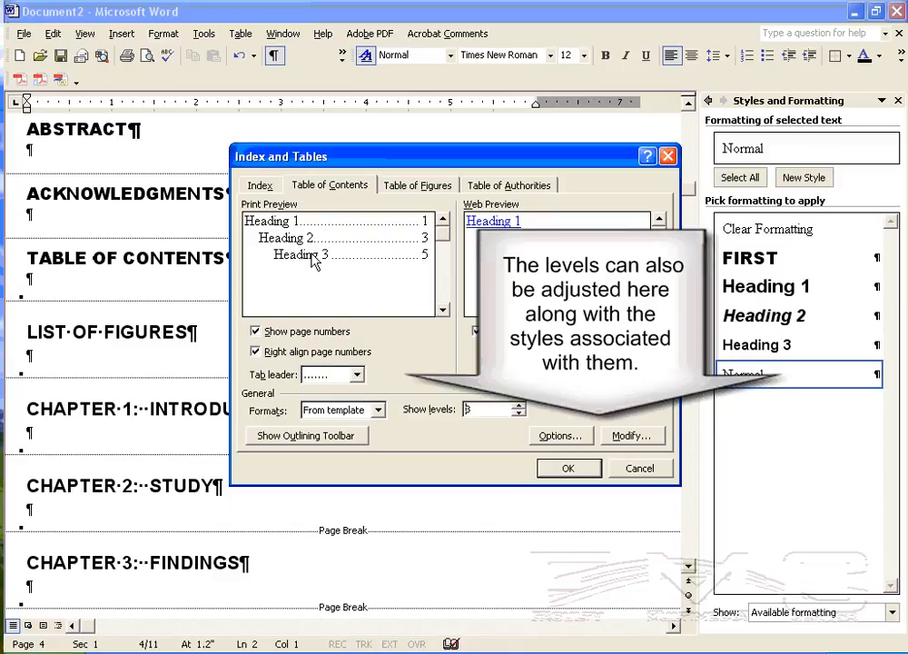
Examine the available styles and their assigned TOC levels in the table of contents options
{"action": "left_click", "coordinate": [556, 436]}
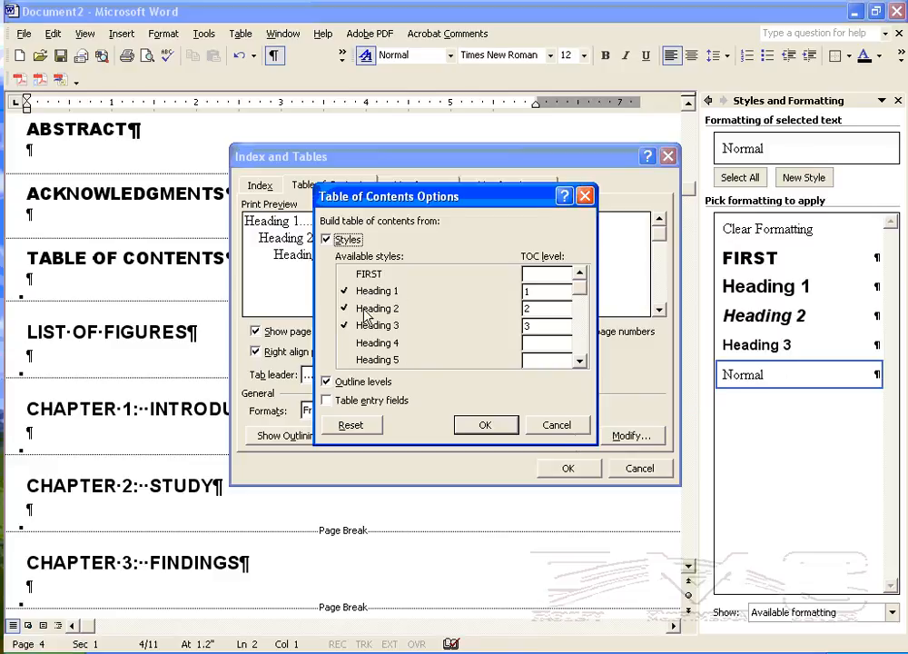
{"action": "left_click_drag", "start_coordinate": [532, 292], "coordinate": [523, 319]}
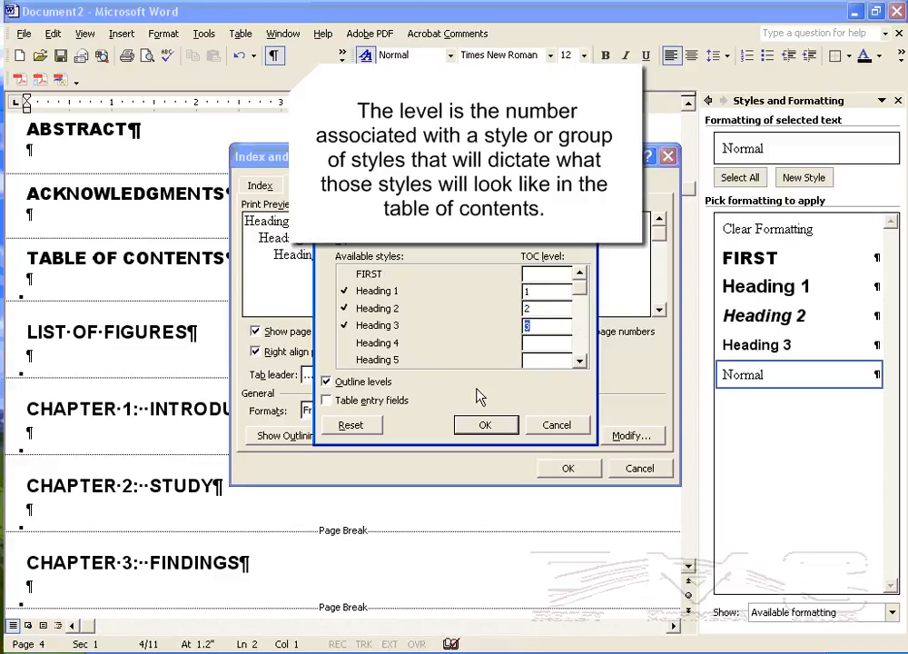
{"action": "left_click", "coordinate": [579, 361]}
{"action": "left_click", "coordinate": [579, 361]}
{"action": "left_click", "coordinate": [579, 362]}
{"action": "left_click", "coordinate": [580, 361]}
{"action": "left_click", "coordinate": [579, 362]}
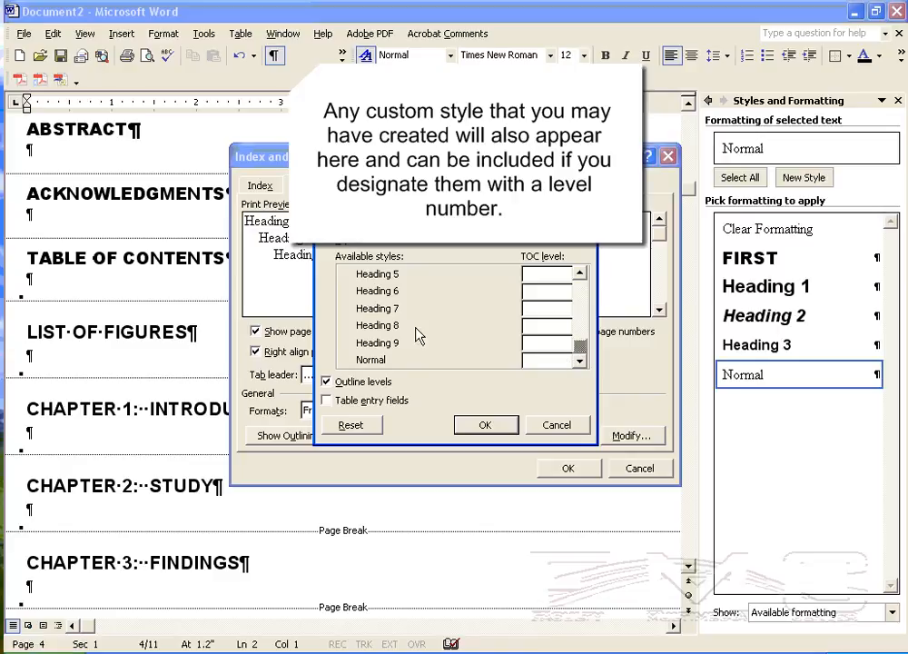
{"action": "scroll", "coordinate": [580, 277], "scroll_direction": "up", "scroll_amount": 5}
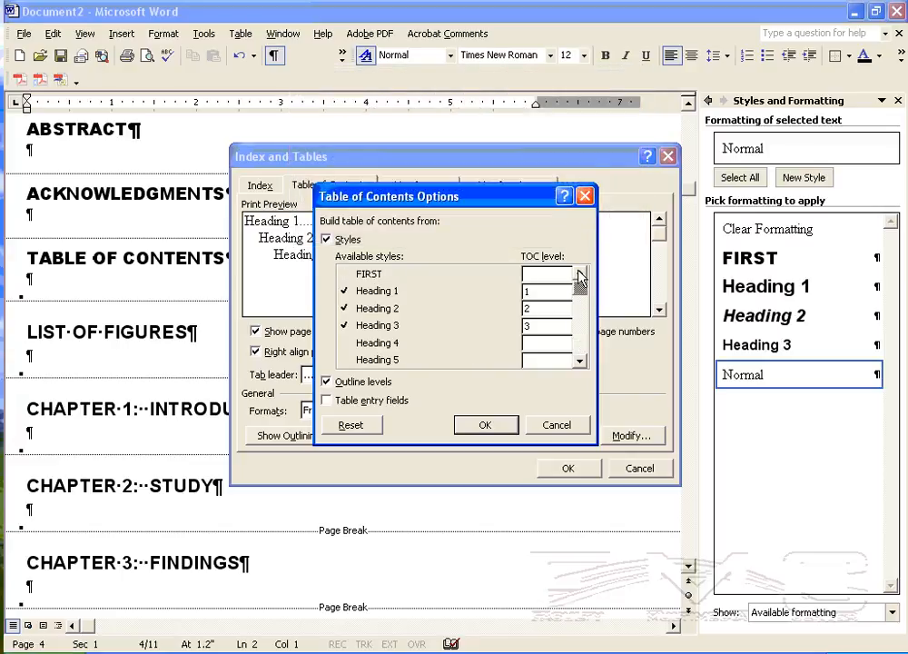
Try TOC level 2 for Heading 3 and level 4 for Heading 4, restore Heading 3 to 3 and Heading 4 to blank
{"action": "double_click", "coordinate": [526, 325]}
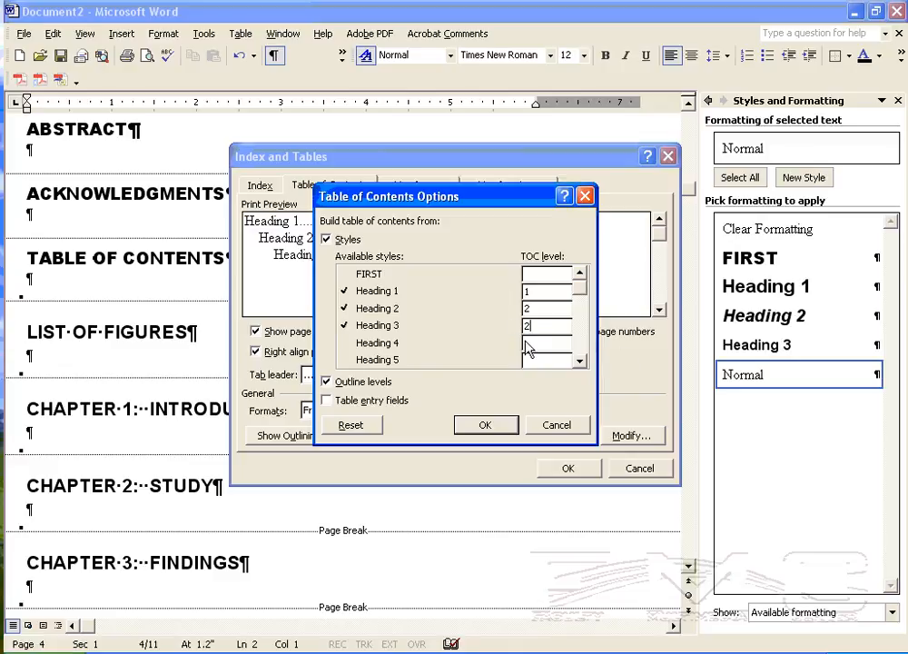
{"action": "double_click", "coordinate": [537, 326]}
{"action": "type", "text": "3"}
{"action": "left_click", "coordinate": [544, 343]}
{"action": "type", "text": "4"}
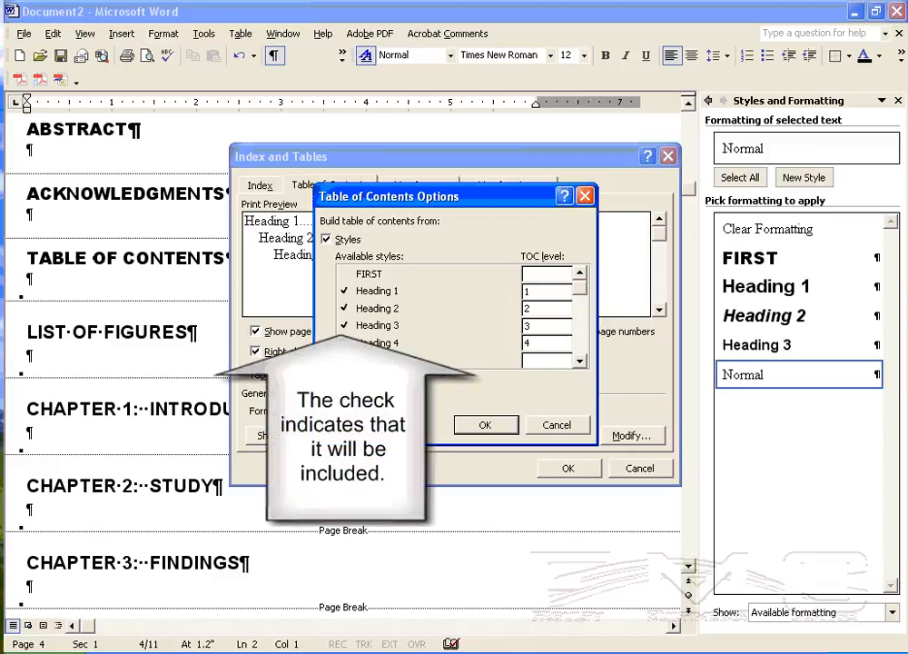
{"action": "double_click", "coordinate": [526, 342]}
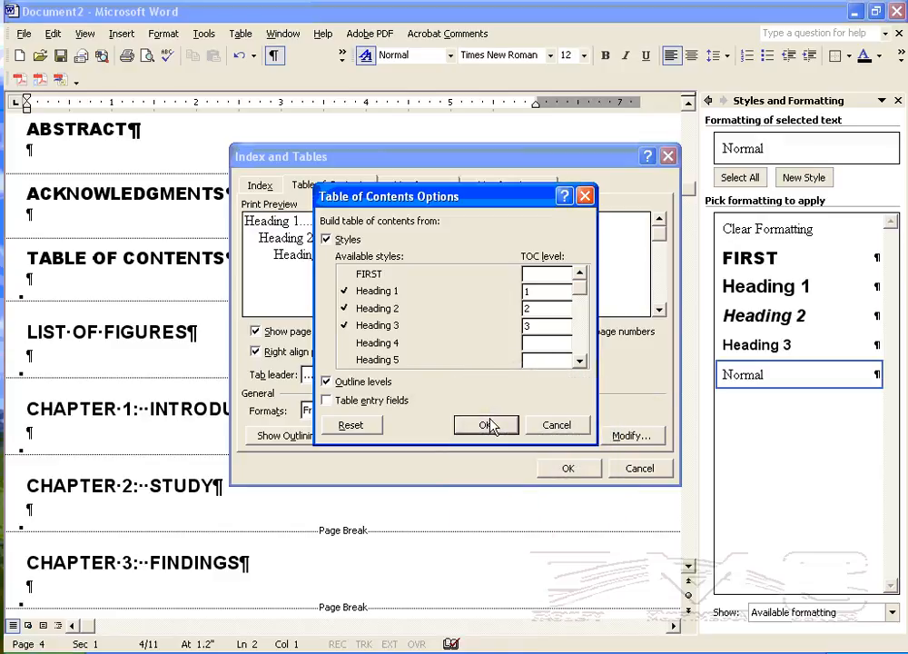
{"action": "left_click", "coordinate": [492, 424]}
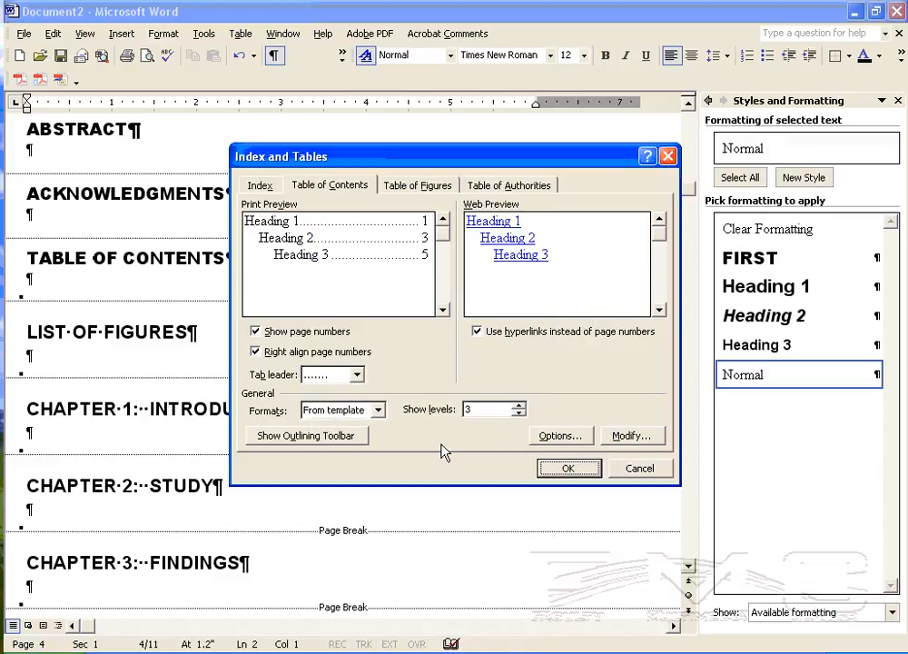
Compare the font and indent settings of the TOC 1 to TOC 6 entry styles without changing them
{"action": "left_click", "coordinate": [647, 436]}
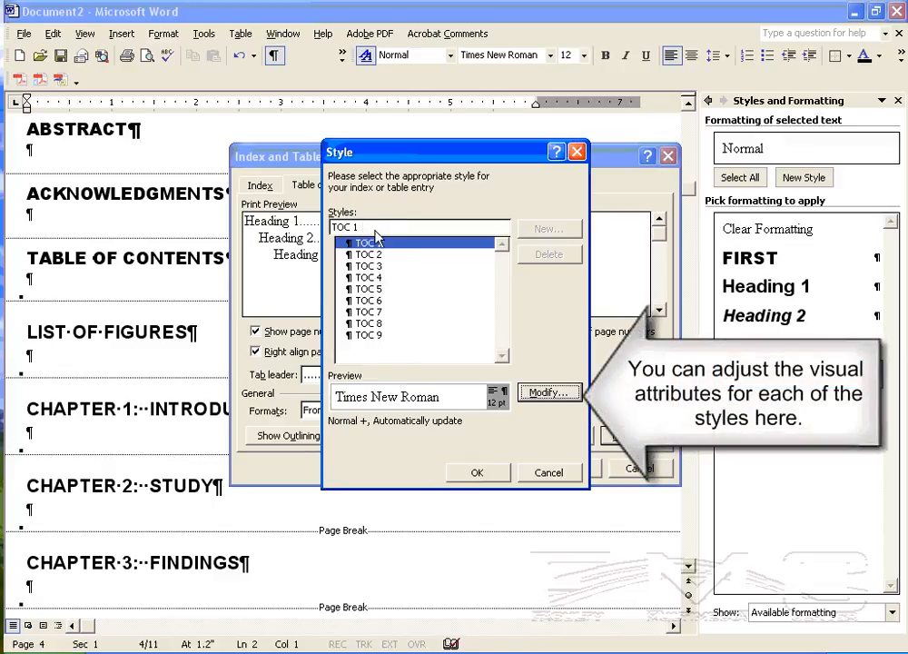
{"action": "left_click", "coordinate": [375, 278]}
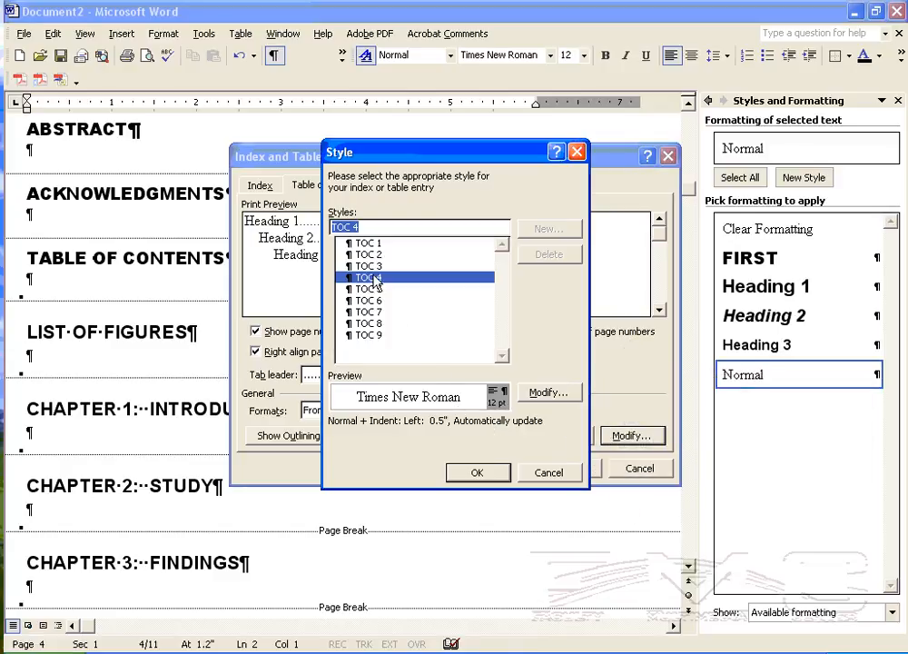
{"action": "left_click", "coordinate": [375, 243]}
{"action": "left_click", "coordinate": [376, 254]}
{"action": "left_click", "coordinate": [376, 265]}
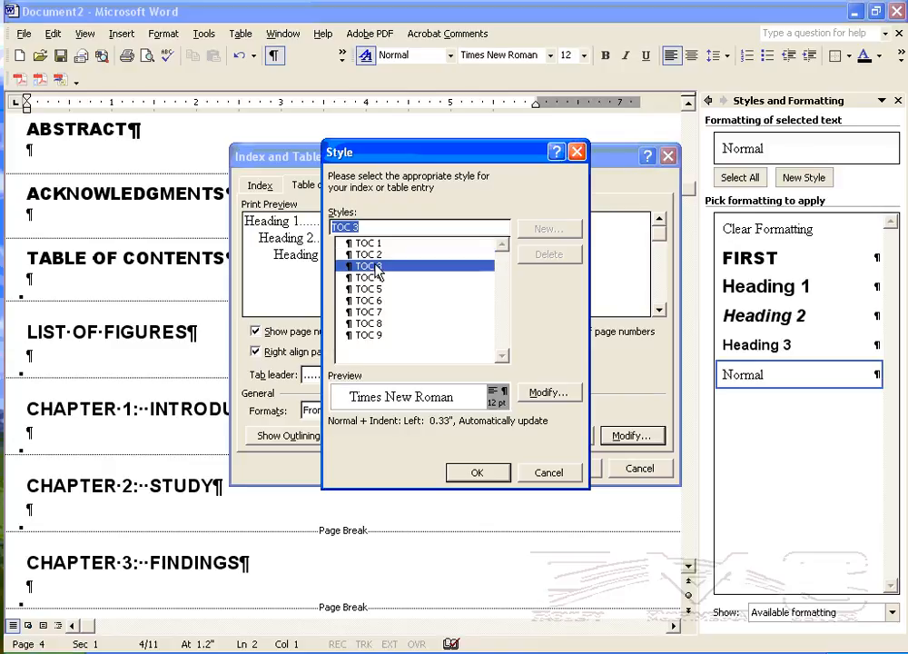
{"action": "left_click", "coordinate": [376, 288]}
{"action": "left_click", "coordinate": [376, 299]}
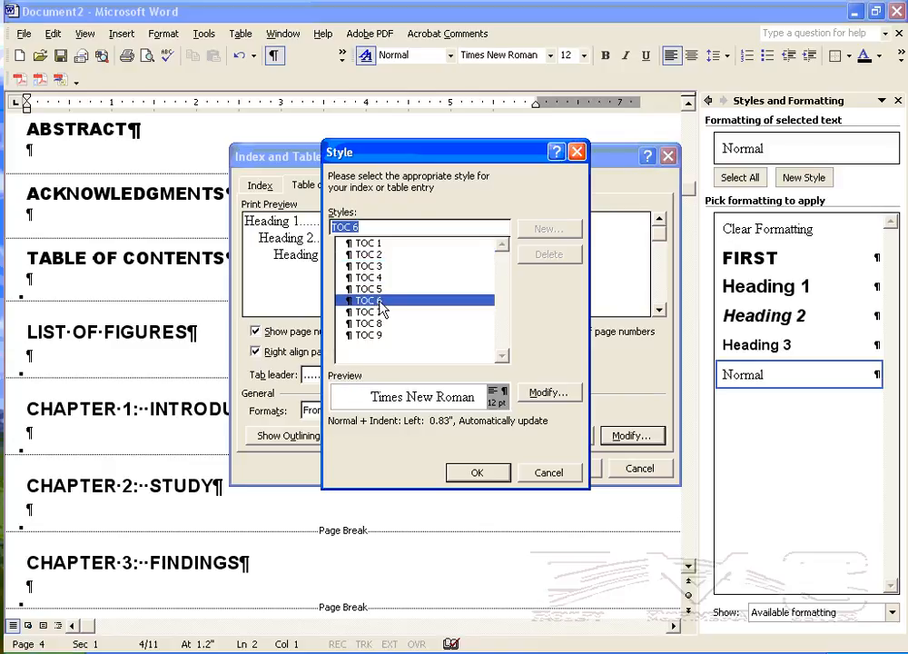
{"action": "left_click", "coordinate": [376, 244]}
{"action": "left_click", "coordinate": [376, 254]}
{"action": "left_click", "coordinate": [376, 265]}
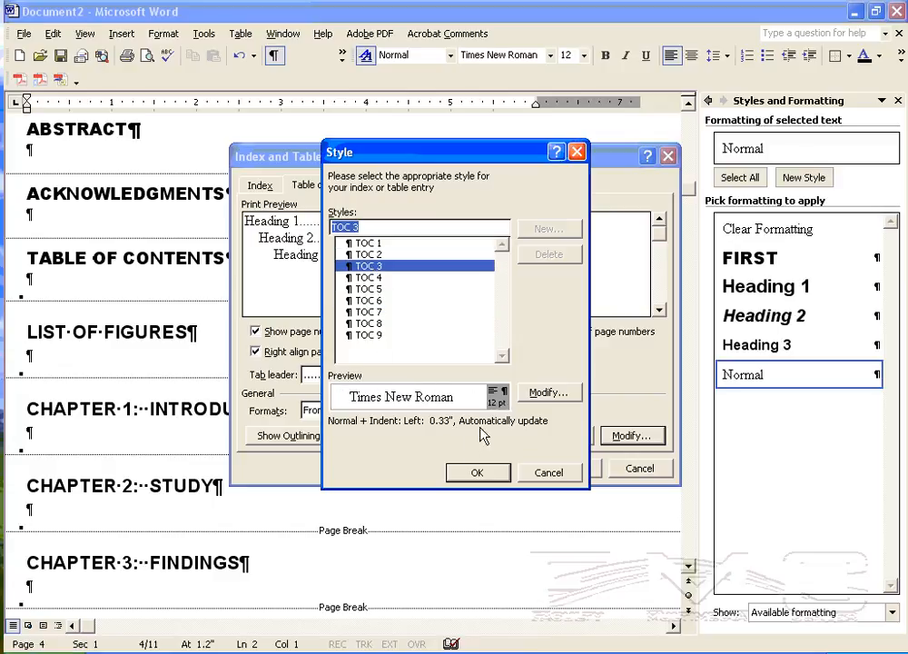
{"action": "left_click", "coordinate": [367, 243]}
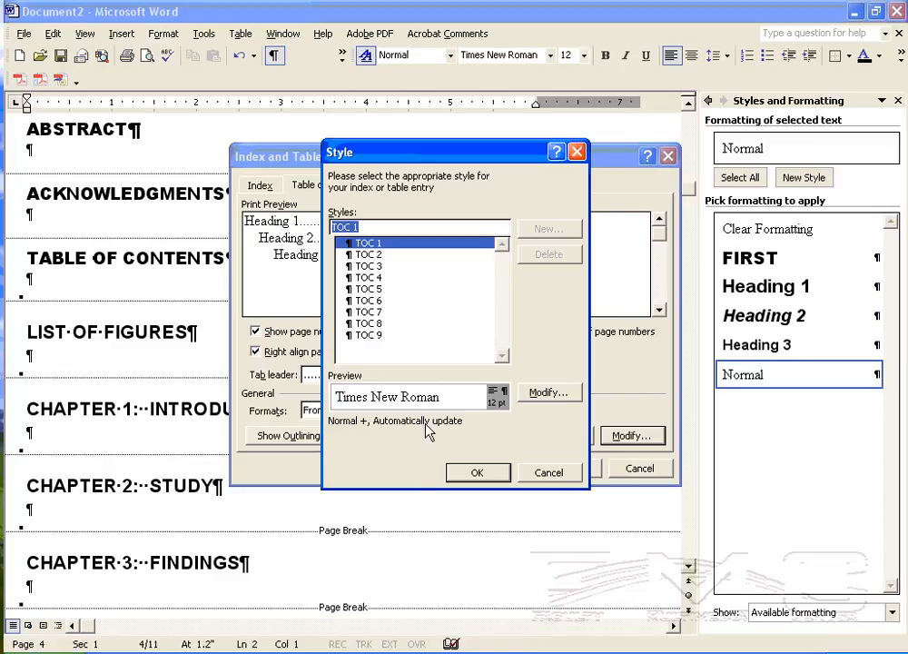
{"action": "left_click", "coordinate": [368, 253]}
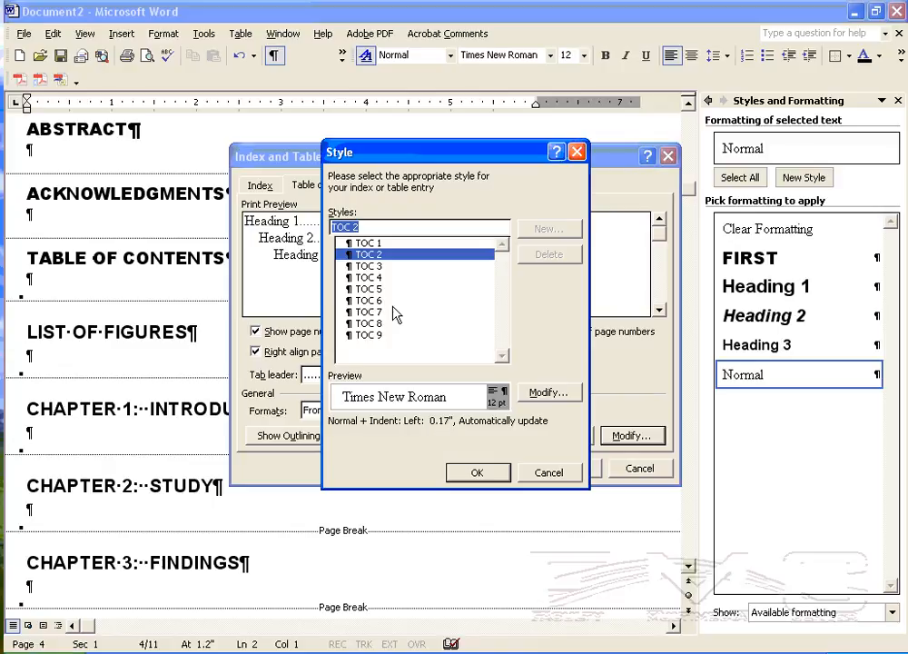
{"action": "left_click", "coordinate": [359, 266]}
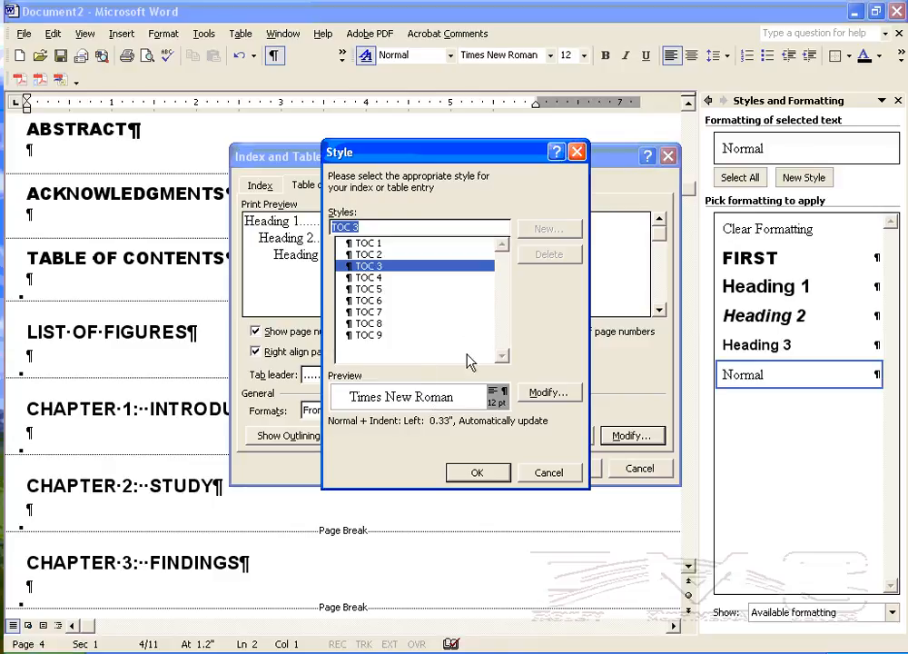
{"action": "left_click", "coordinate": [474, 470]}
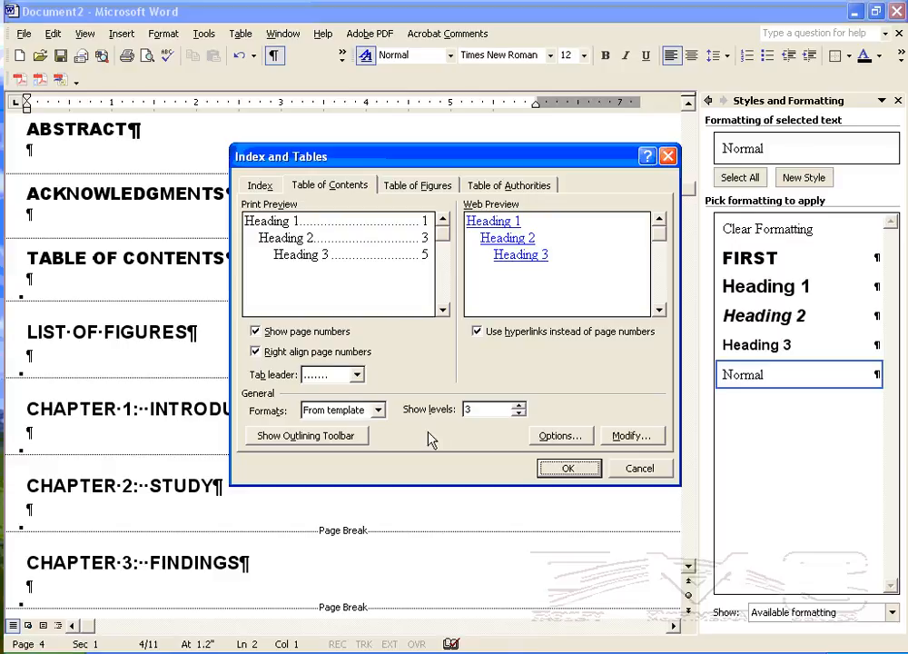
Insert the three-level table of contents with dot leaders and right-aligned page numbers, and place the cursor in its LIST OF FIGURES entry
{"action": "left_click", "coordinate": [568, 469]}
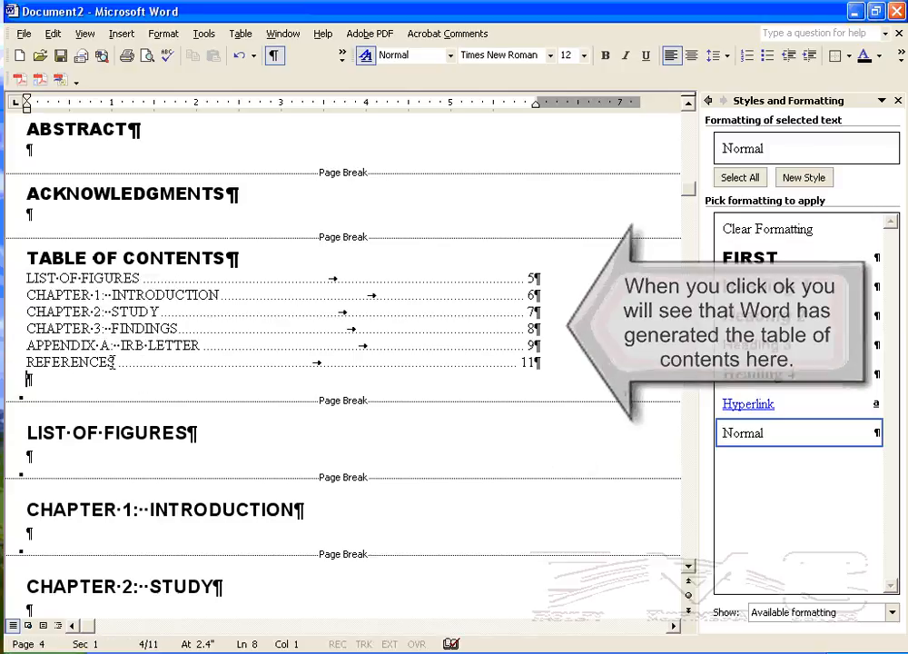
{"action": "left_click", "coordinate": [67, 279]}
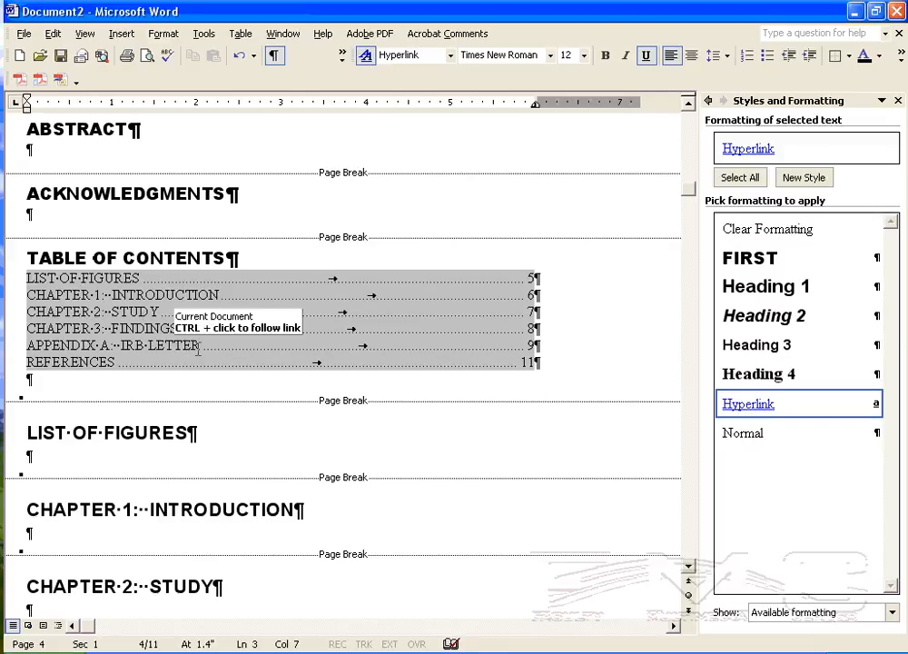
Add a SUBTITLE line below the CHAPTER 1: INTRODUCTION title and apply the Heading 2 style to it
{"action": "scroll", "coordinate": [247, 385], "scroll_direction": "down", "scroll_amount": 5}
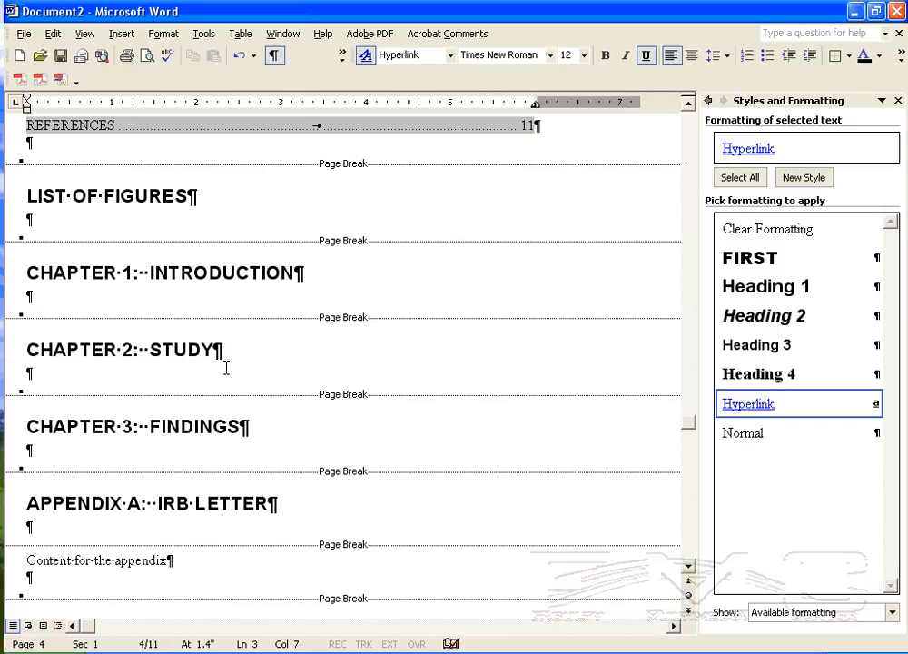
{"action": "left_click", "coordinate": [28, 300]}
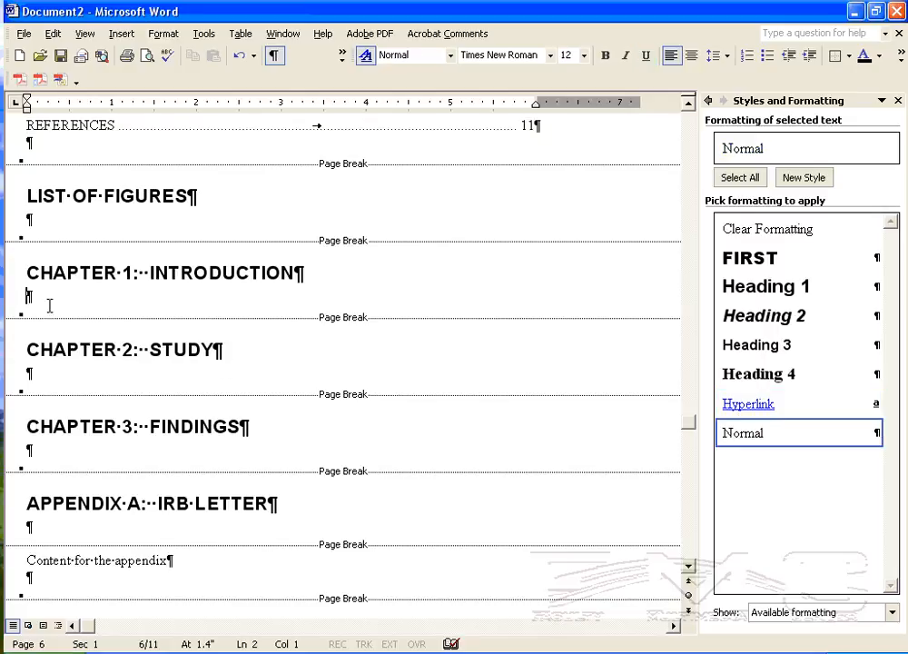
{"action": "key", "text": "Return"}
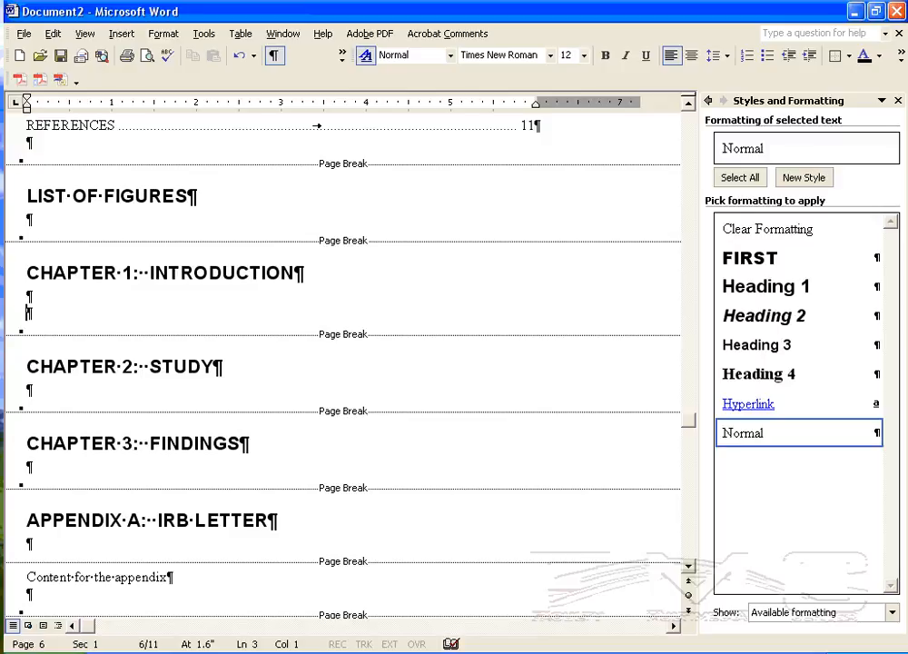
{"action": "type", "text": "SUBTITLE"}
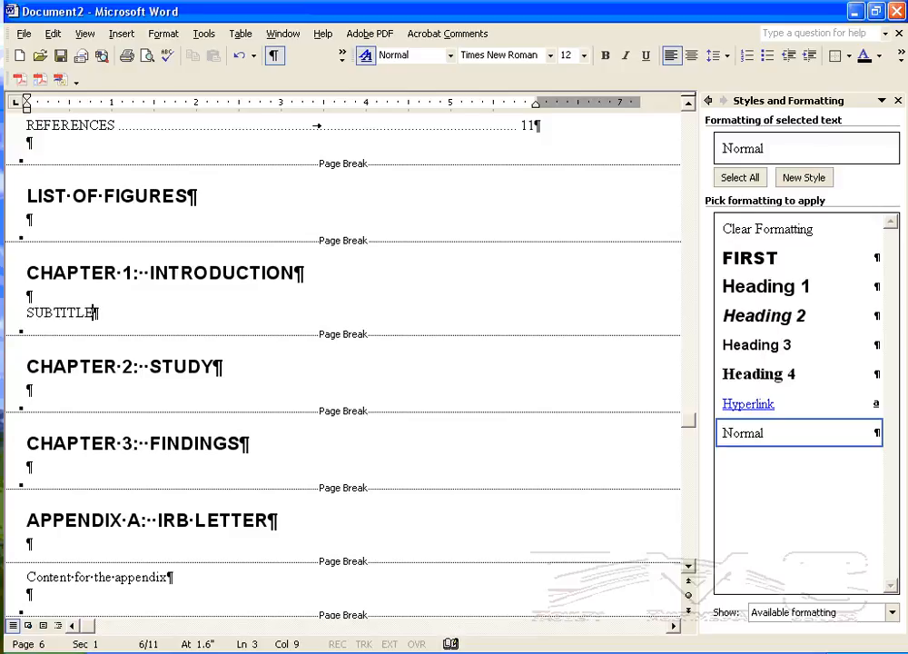
{"action": "left_click_drag", "start_coordinate": [26, 314], "coordinate": [90, 314]}
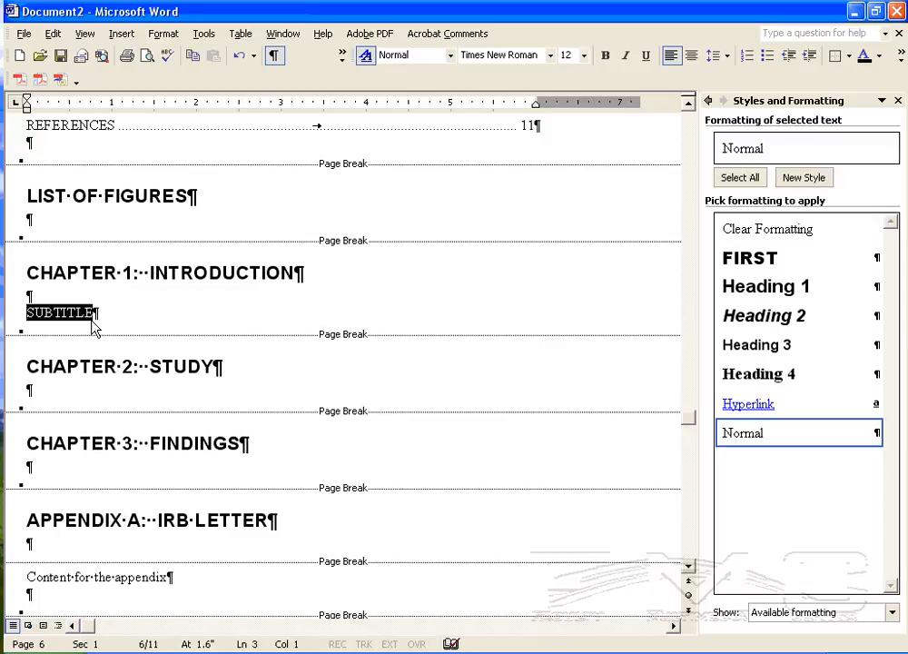
{"action": "left_click", "coordinate": [764, 317]}
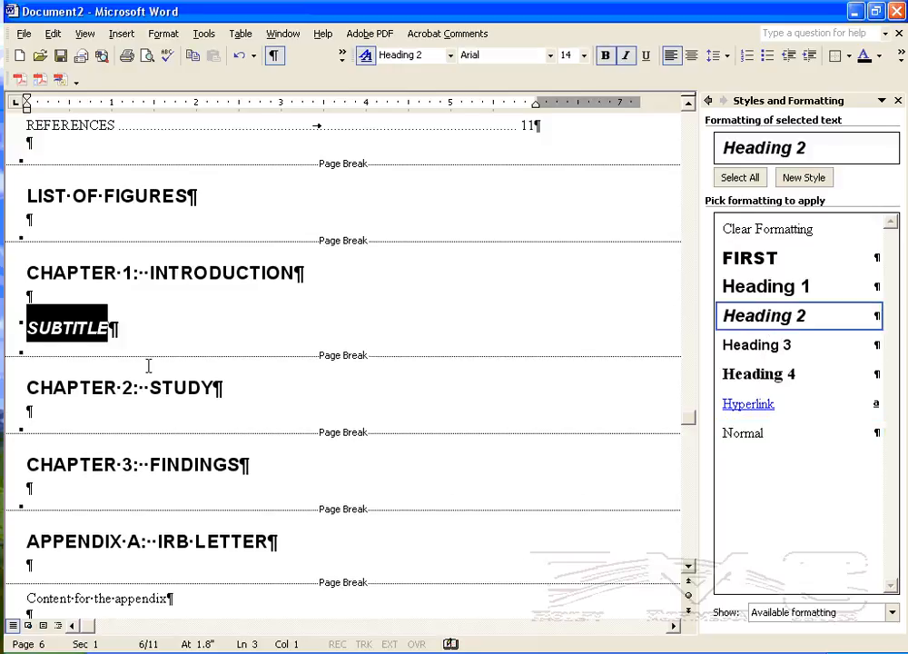
{"action": "left_click", "coordinate": [113, 328]}
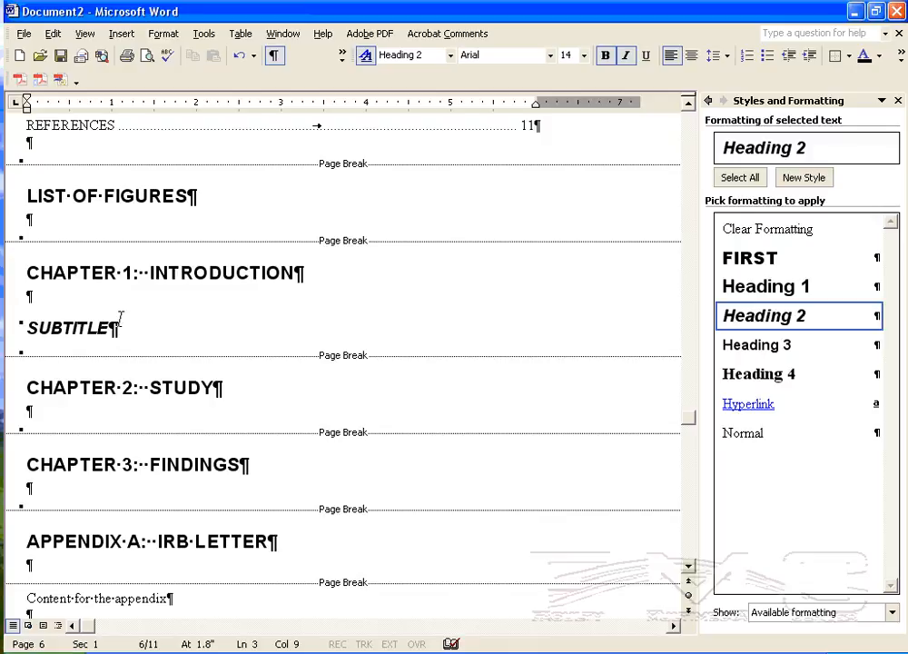
Update the entire table of contents to pick up the added SUBTITLE heading
{"action": "scroll", "coordinate": [109, 327], "scroll_direction": "up", "scroll_amount": 5}
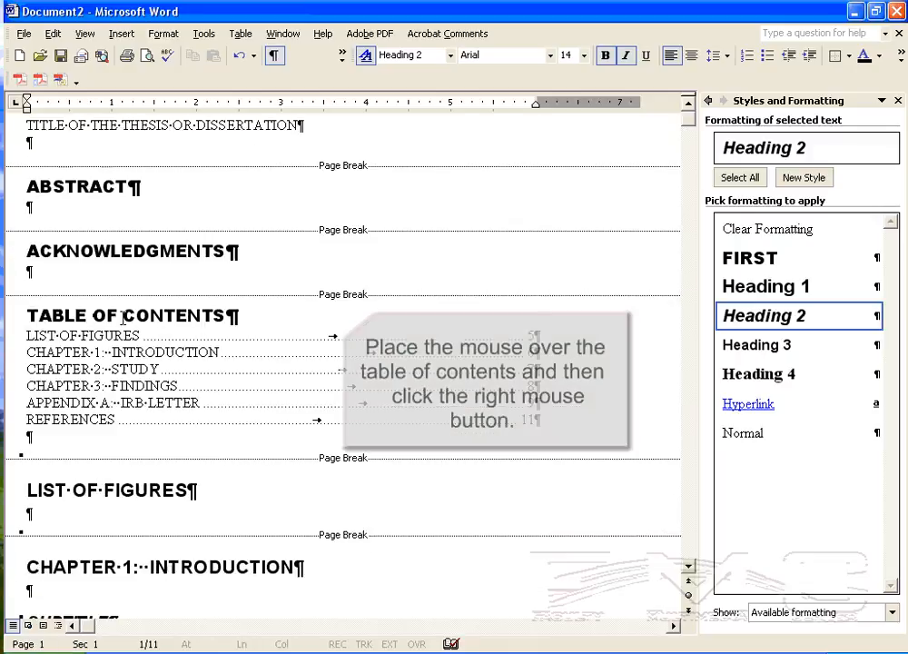
{"action": "right_click", "coordinate": [92, 347]}
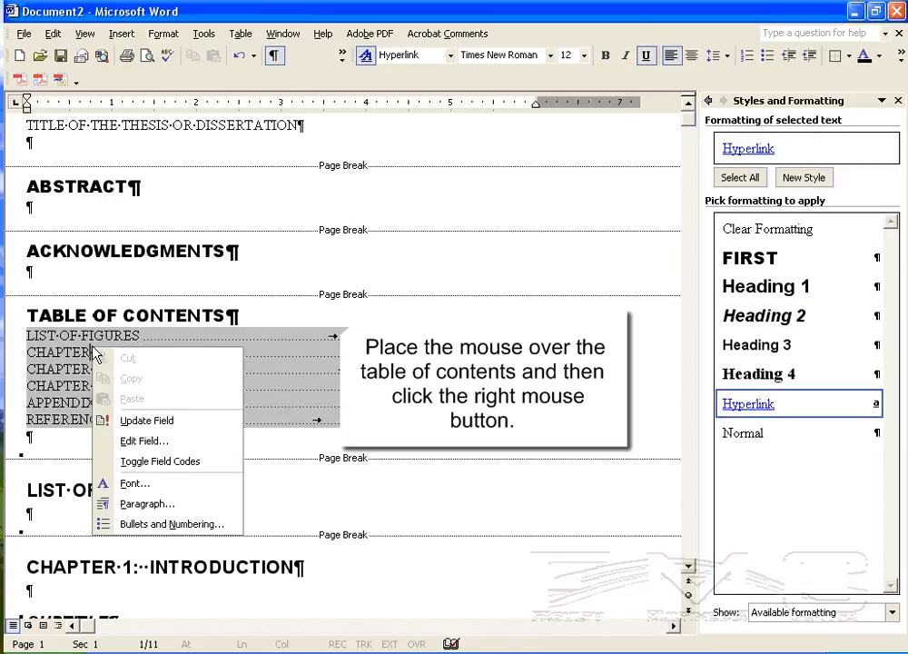
{"action": "left_click", "coordinate": [148, 420]}
{"action": "left_click", "coordinate": [413, 335]}
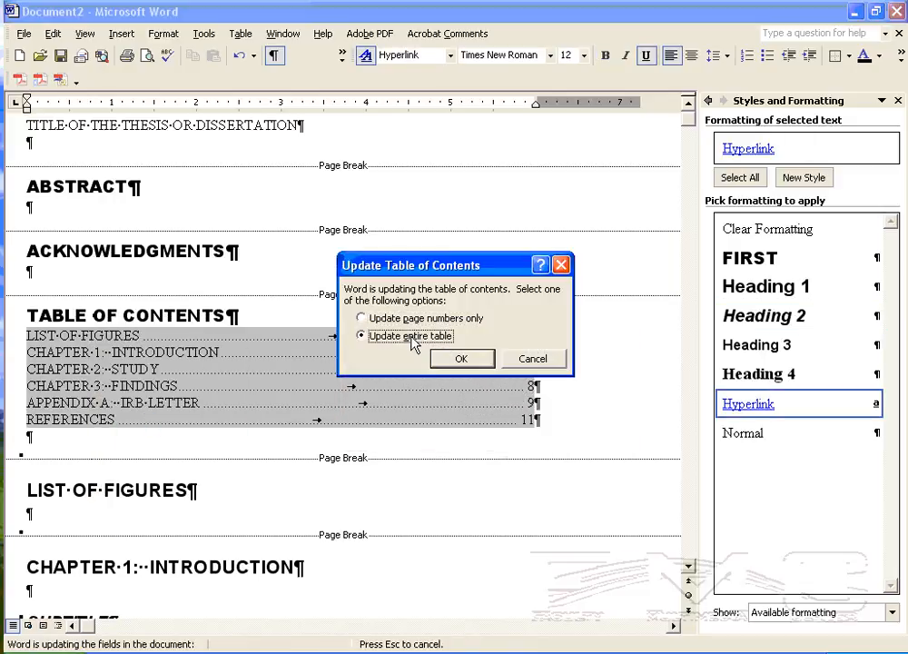
{"action": "left_click", "coordinate": [454, 361]}
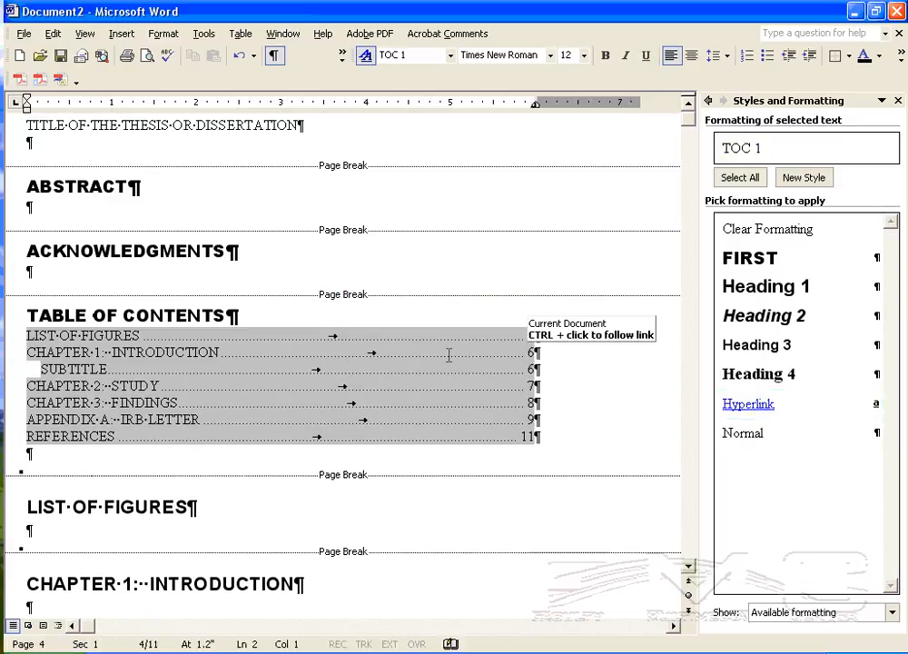
Follow the SUBTITLE entry's link in the table of contents to its heading and select that heading
{"action": "left_click", "coordinate": [67, 369]}
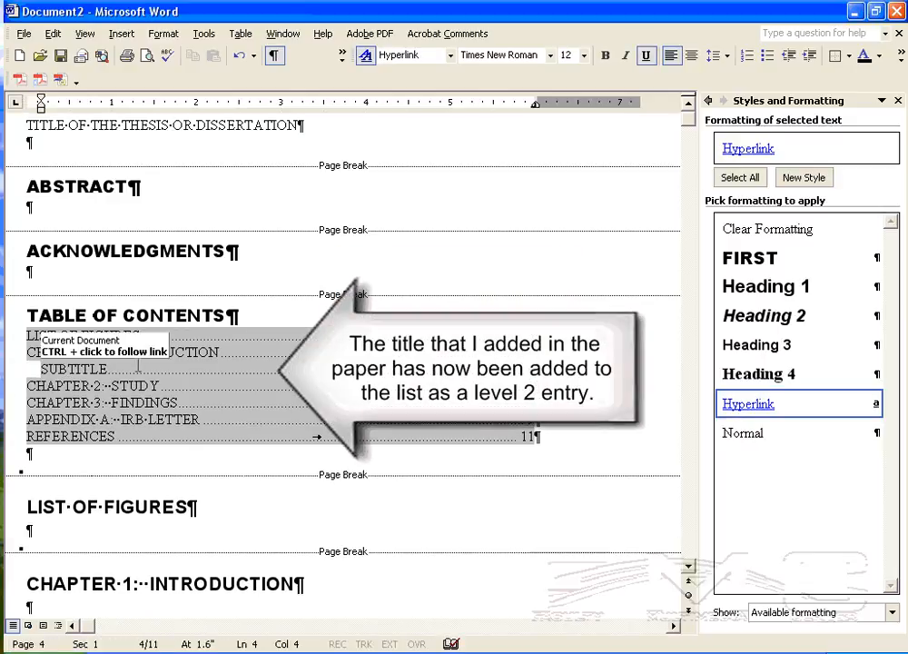
{"action": "left_click", "coordinate": [80, 370], "text": "ctrl"}
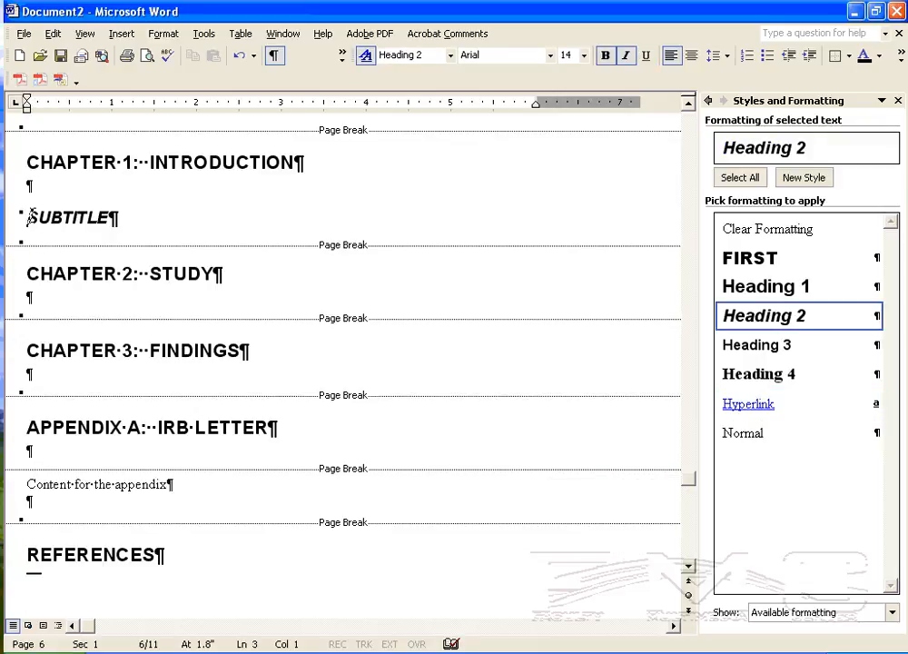
{"action": "left_click_drag", "start_coordinate": [27, 217], "coordinate": [113, 216]}
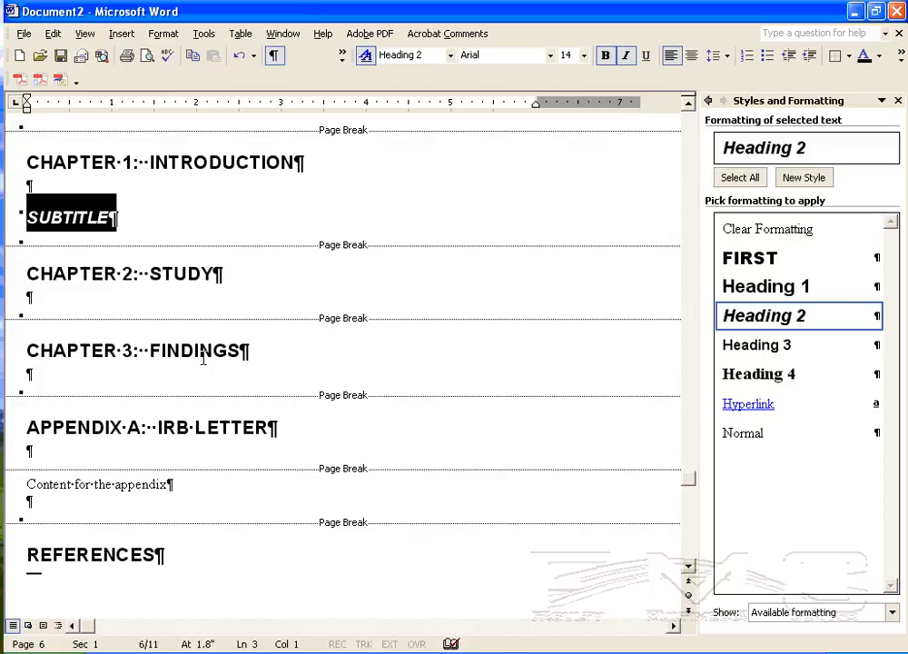
Delete the word FINDINGS and the spaces before it from the CHAPTER 3 title
{"action": "left_click_drag", "start_coordinate": [152, 350], "coordinate": [242, 350]}
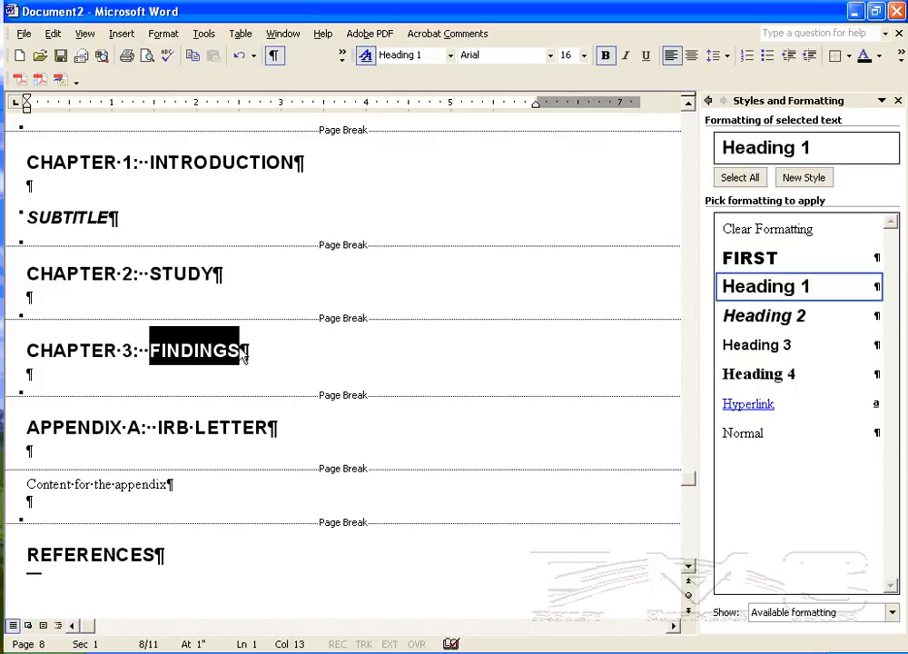
{"action": "key", "text": "Delete"}
{"action": "key", "text": "BackSpace"}
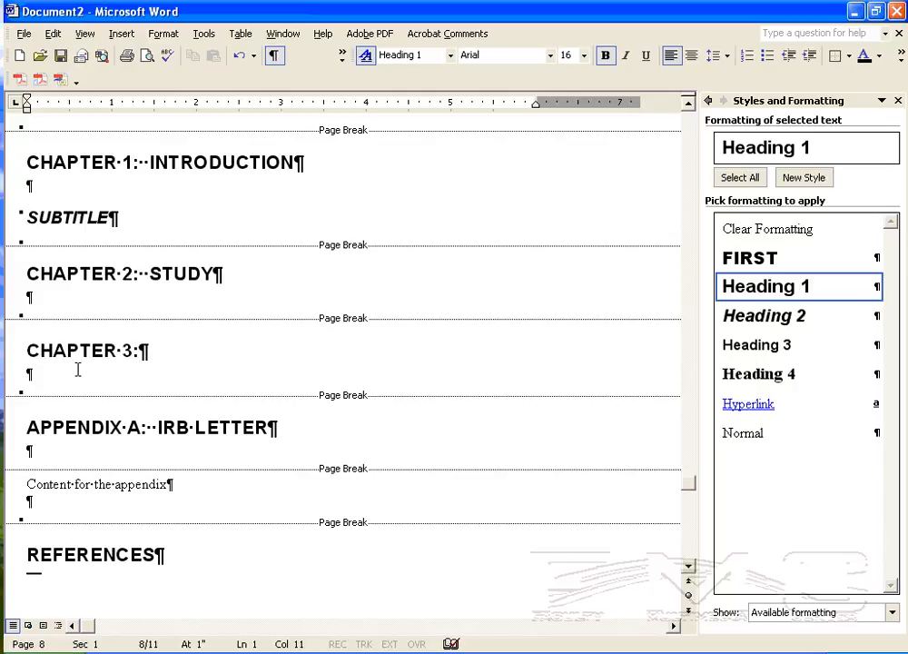
Update the entire table of contents to match the shortened CHAPTER 3 title
{"action": "scroll", "coordinate": [163, 335], "scroll_direction": "up", "scroll_amount": 5}
{"action": "scroll", "coordinate": [163, 335], "scroll_direction": "up", "scroll_amount": 1}
{"action": "scroll", "coordinate": [160, 338], "scroll_direction": "down", "scroll_amount": 5}
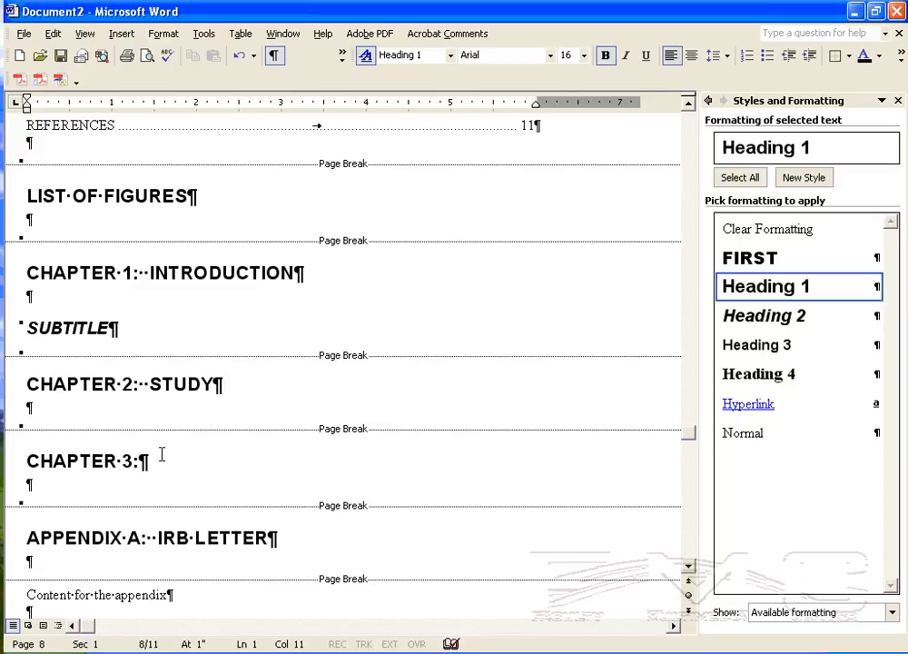
{"action": "scroll", "coordinate": [115, 470], "scroll_direction": "up", "scroll_amount": 5}
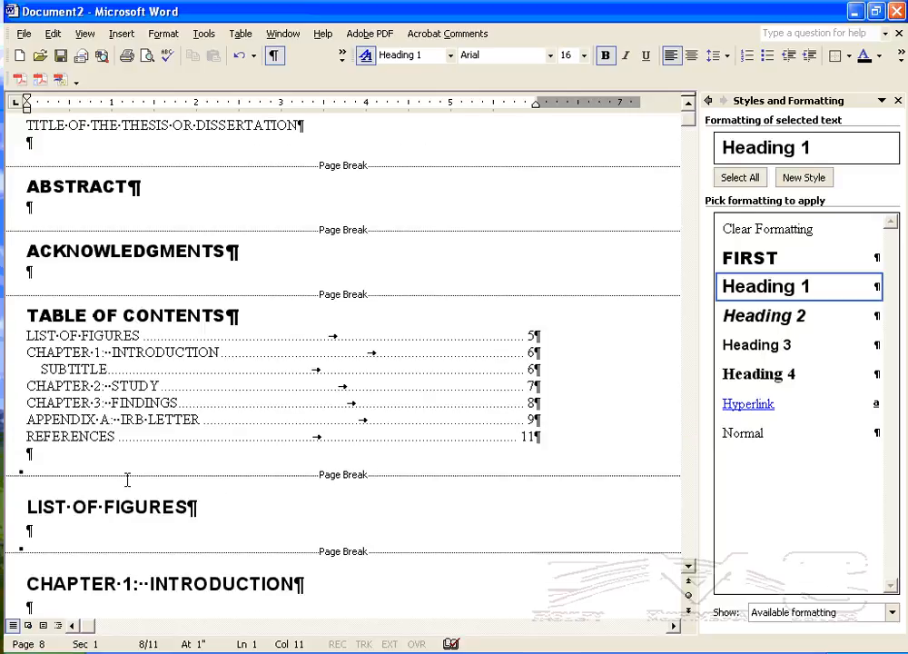
{"action": "right_click", "coordinate": [122, 396]}
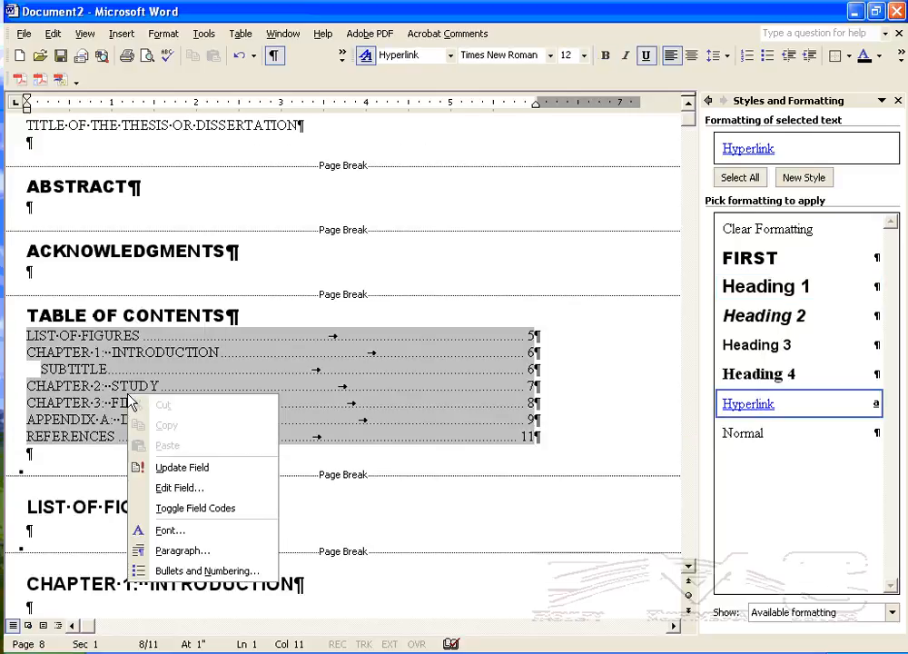
{"action": "left_click", "coordinate": [186, 468]}
{"action": "left_click", "coordinate": [362, 335]}
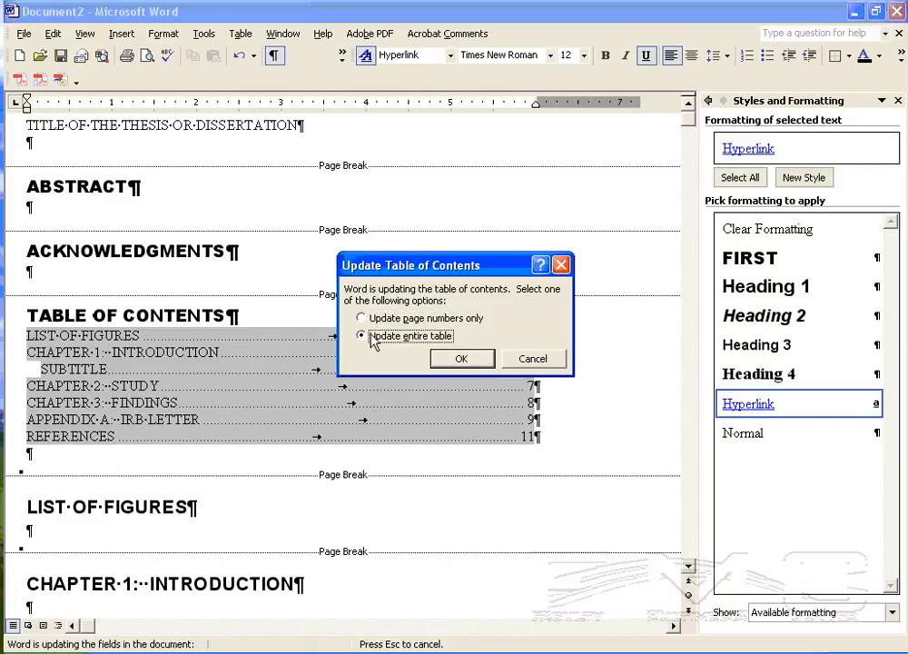
{"action": "left_click", "coordinate": [450, 362]}
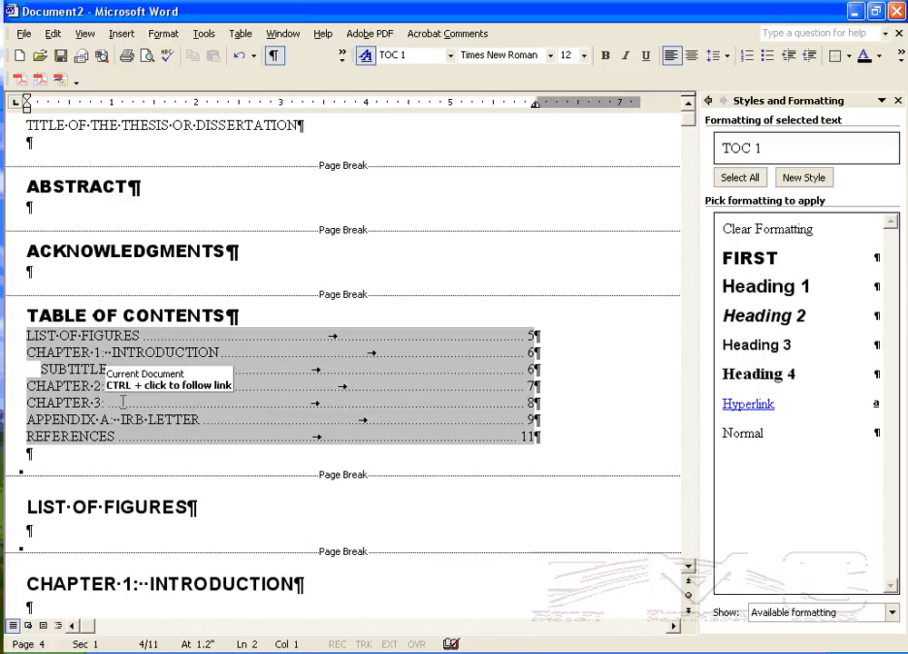
Try two manual line breaks before INTRODUCTION in the CHAPTER 1 title, and remove them again
{"action": "scroll", "coordinate": [123, 401], "scroll_direction": "down", "scroll_amount": 8}
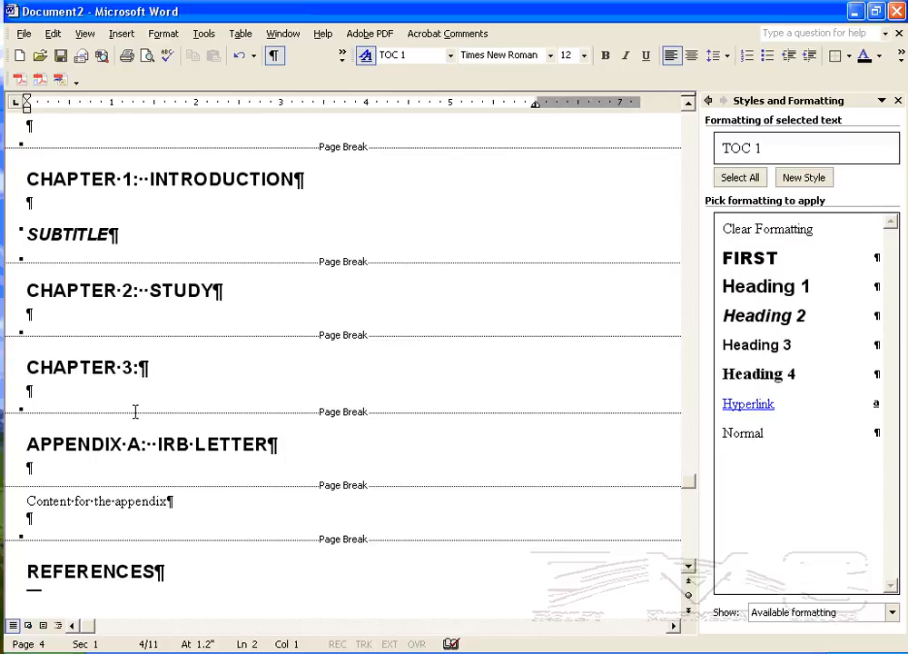
{"action": "scroll", "coordinate": [135, 411], "scroll_direction": "up", "scroll_amount": 6}
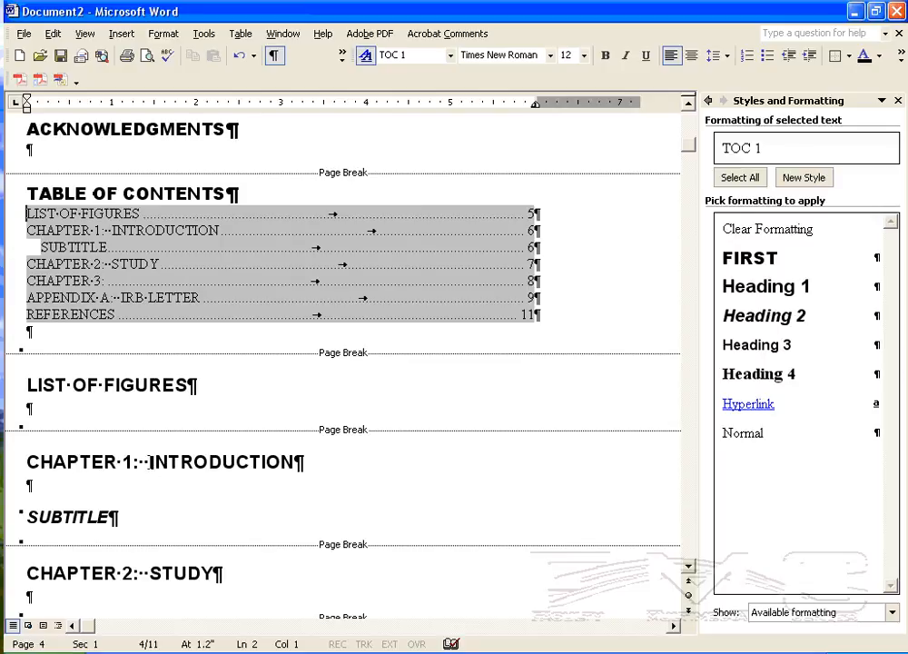
{"action": "left_click", "coordinate": [149, 464]}
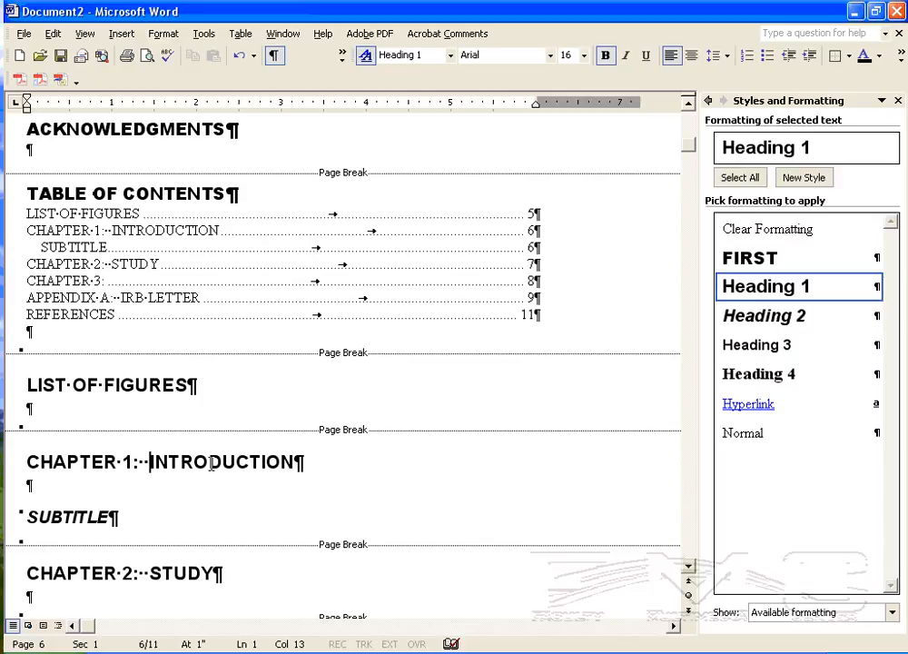
{"action": "key", "text": "shift+Return"}
{"action": "key", "text": "shift+Return"}
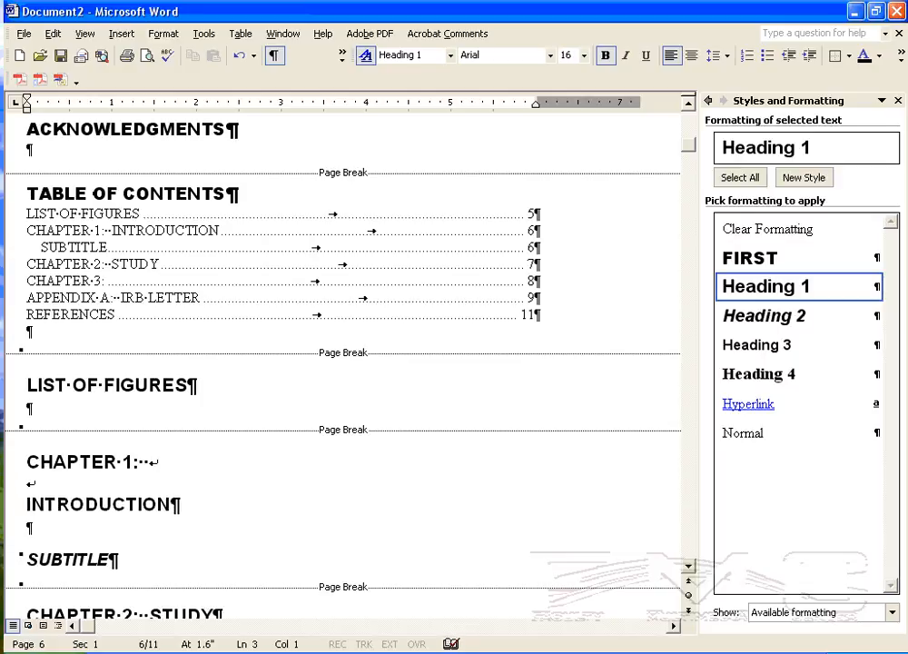
{"action": "key", "text": "BackSpace"}
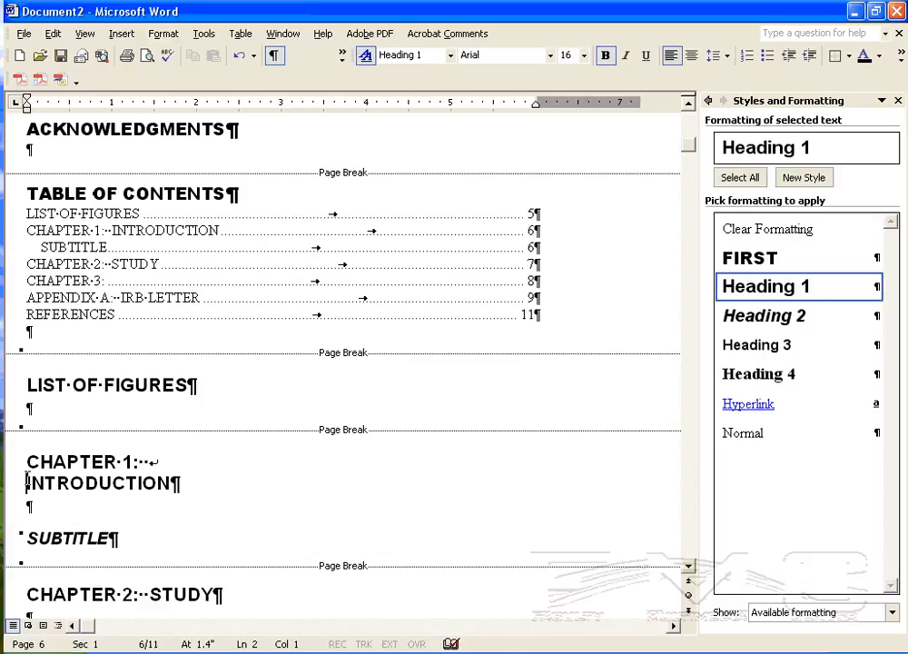
{"action": "key", "text": "BackSpace"}
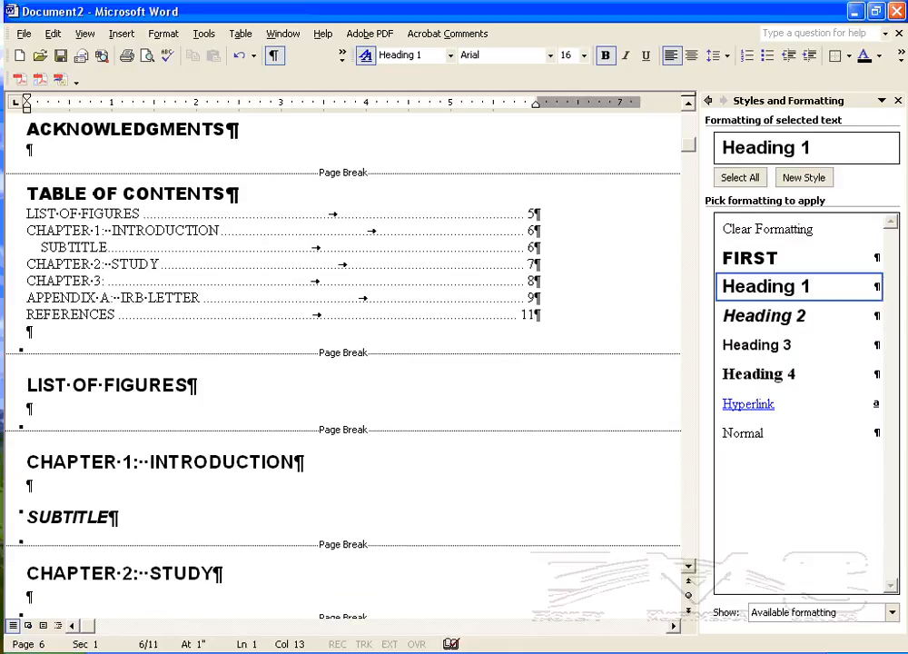
Try a paragraph break before INTRODUCTION in the CHAPTER 1 title, update the entire table of contents and check the two entries
{"action": "key", "text": "Return"}
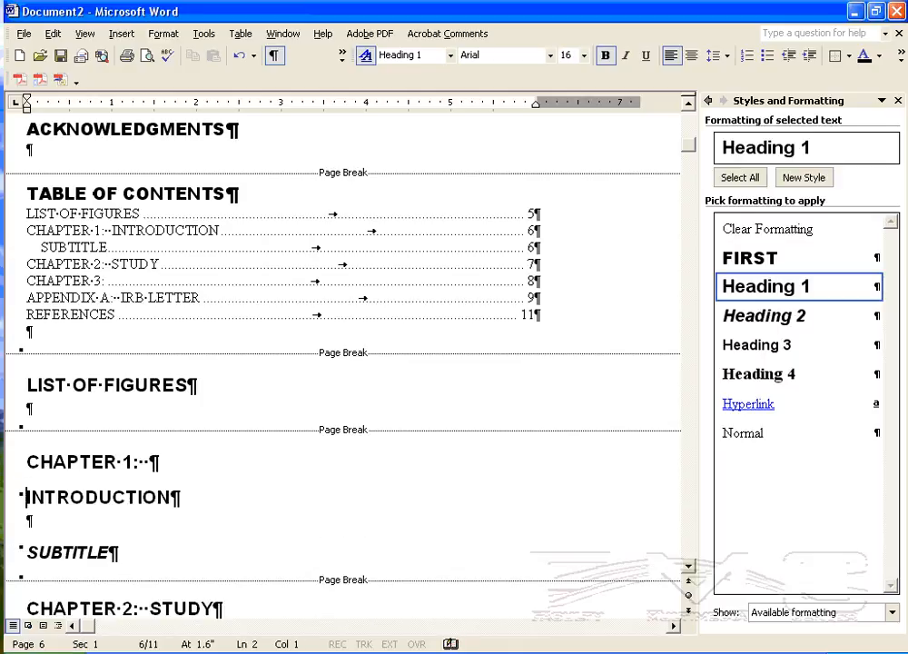
{"action": "right_click", "coordinate": [78, 261]}
{"action": "left_click", "coordinate": [136, 331]}
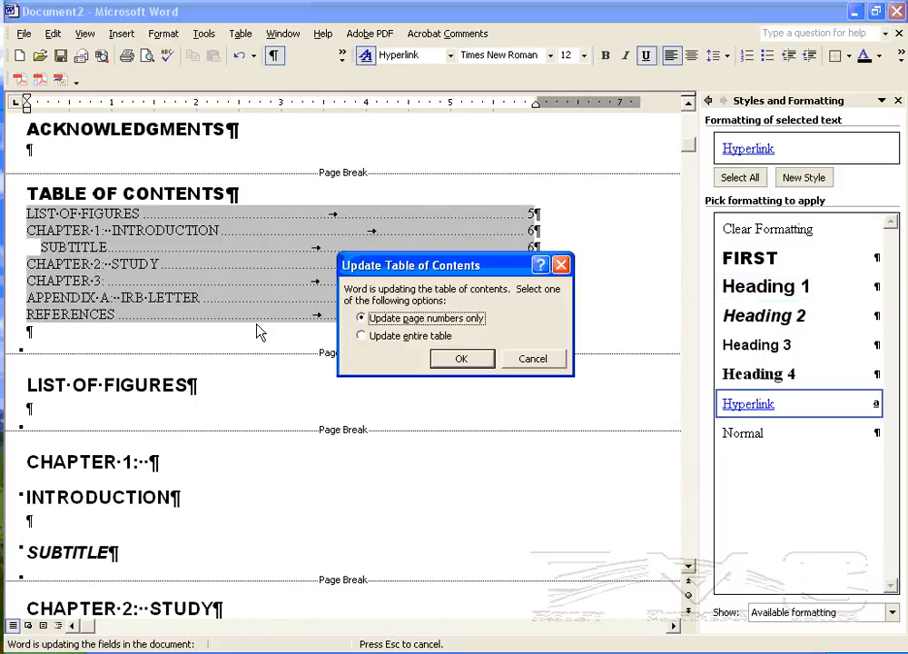
{"action": "left_click", "coordinate": [363, 335]}
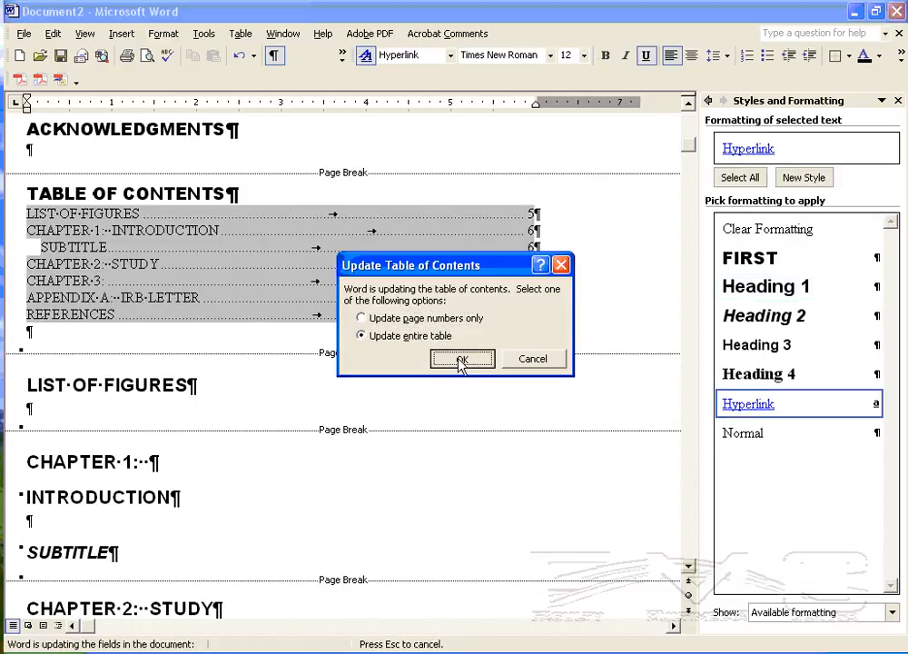
{"action": "left_click", "coordinate": [461, 359]}
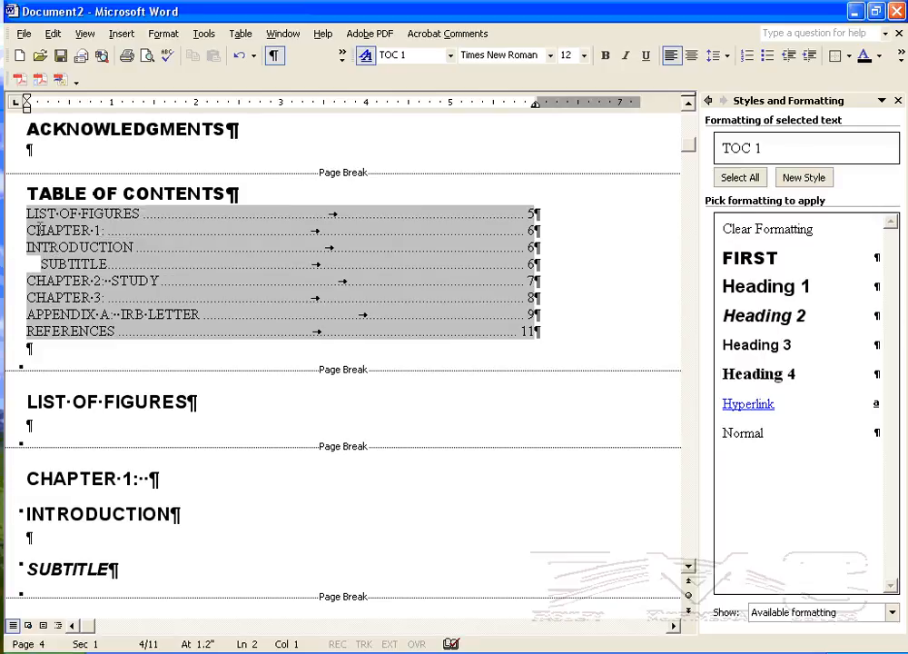
{"action": "left_click_drag", "start_coordinate": [33, 231], "coordinate": [95, 234]}
{"action": "left_click_drag", "start_coordinate": [41, 247], "coordinate": [122, 248]}
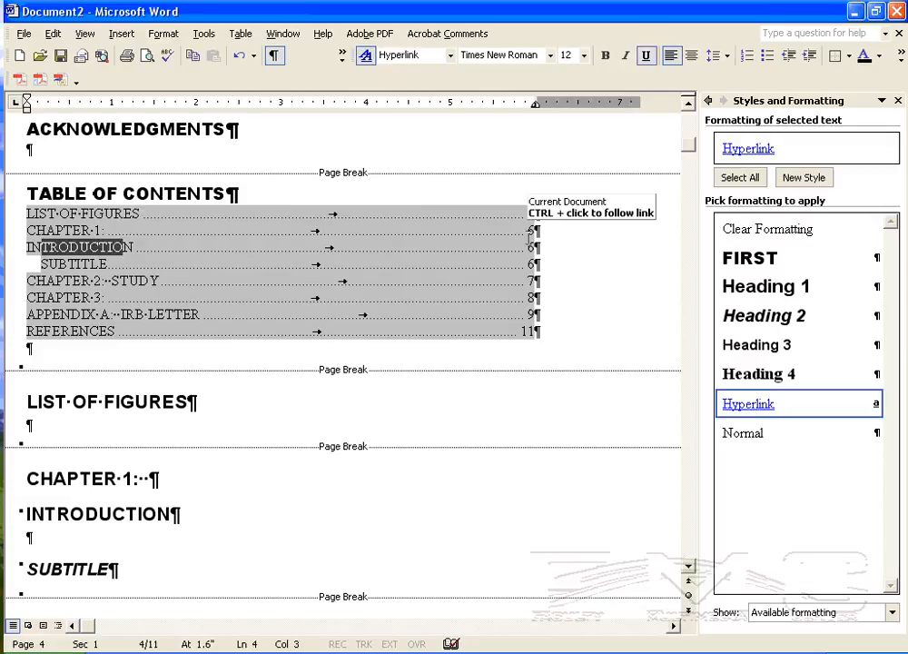
Replace the paragraph break before INTRODUCTION in the CHAPTER 1 title with a single manual line break
{"action": "left_click", "coordinate": [28, 515]}
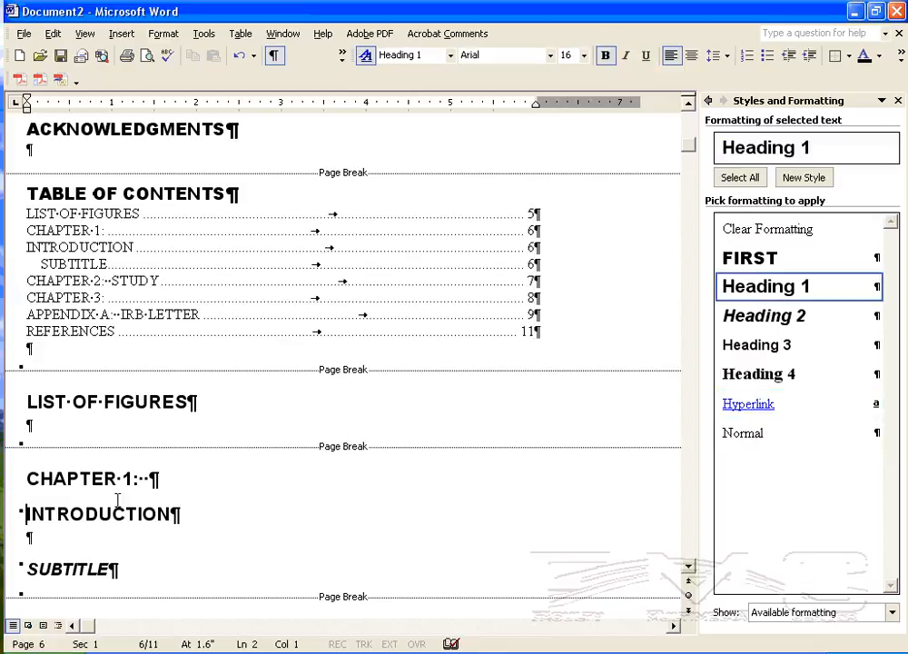
{"action": "key", "text": "BackSpace"}
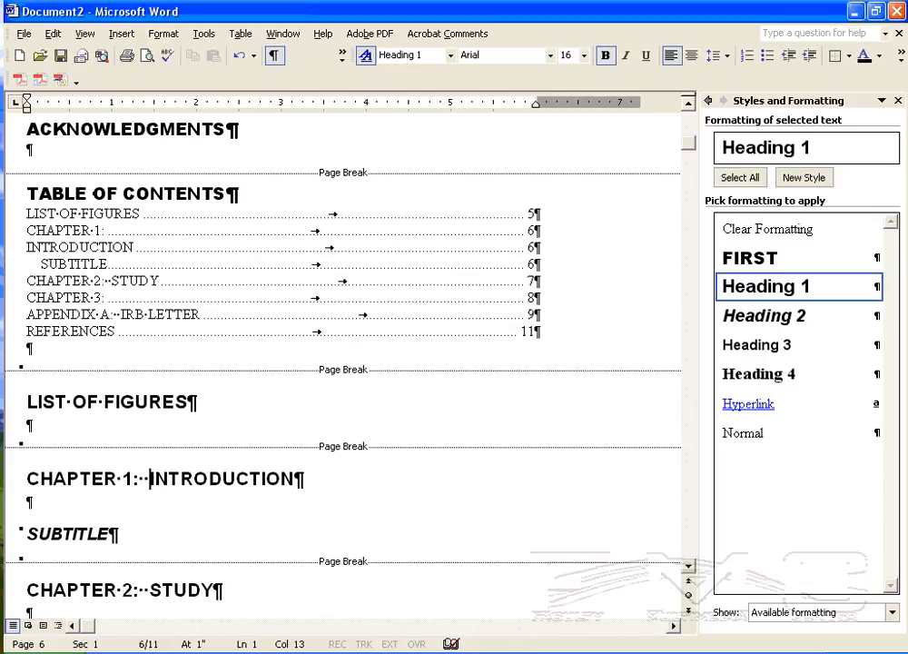
{"action": "key", "text": "shift+Return"}
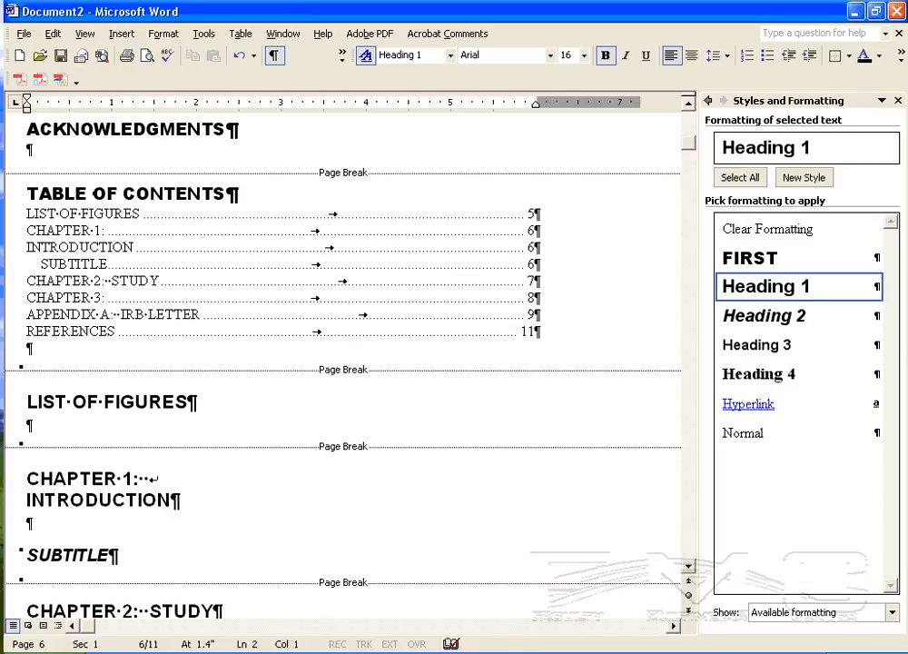
{"action": "left_click_drag", "start_coordinate": [148, 479], "coordinate": [162, 481]}
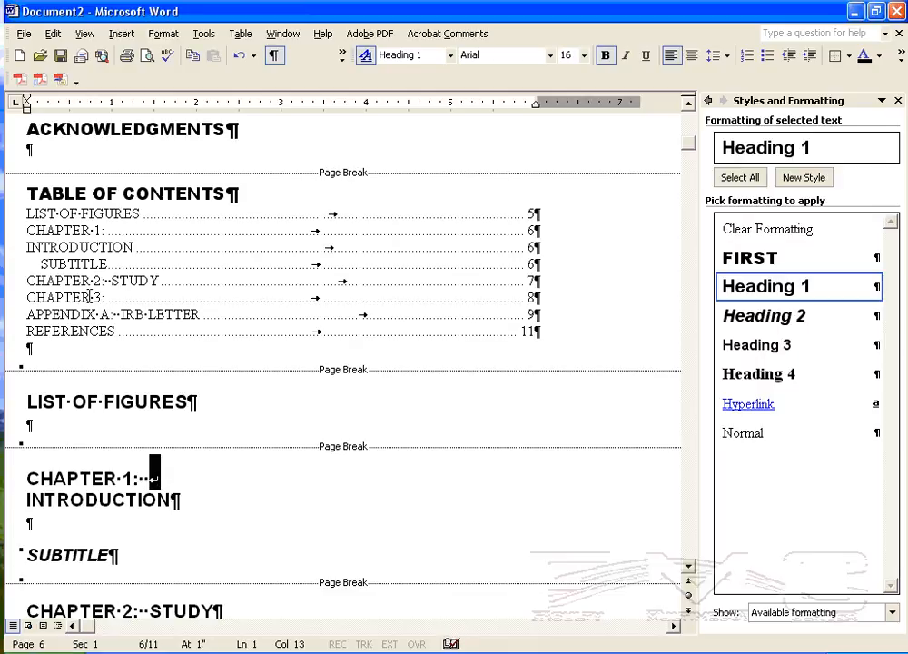
Update the entire table of contents and compare its CHAPTER 1 entry with the two-line title
{"action": "left_click", "coordinate": [69, 253]}
{"action": "right_click", "coordinate": [69, 253]}
{"action": "left_click", "coordinate": [163, 330]}
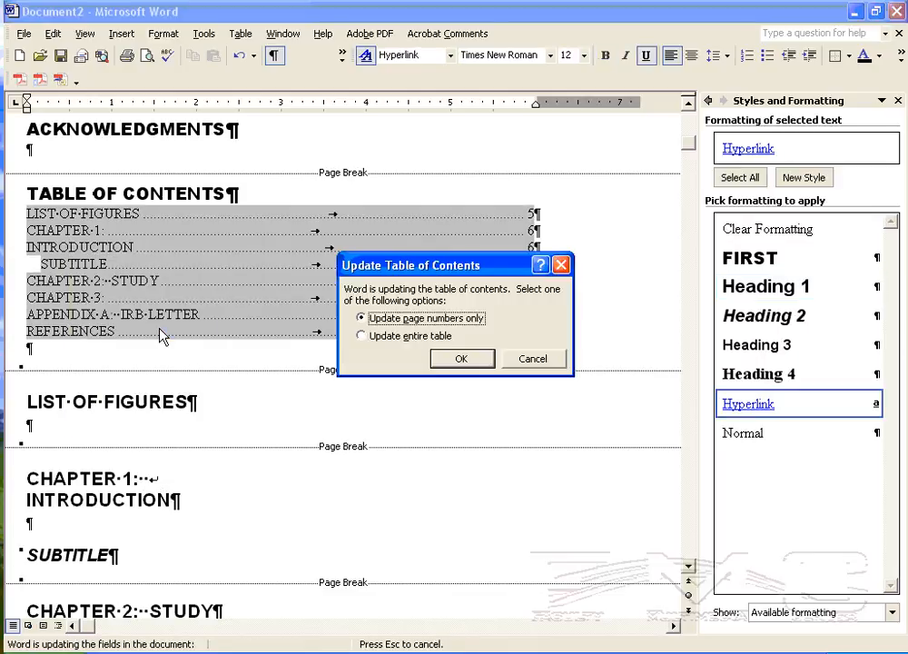
{"action": "left_click", "coordinate": [363, 335]}
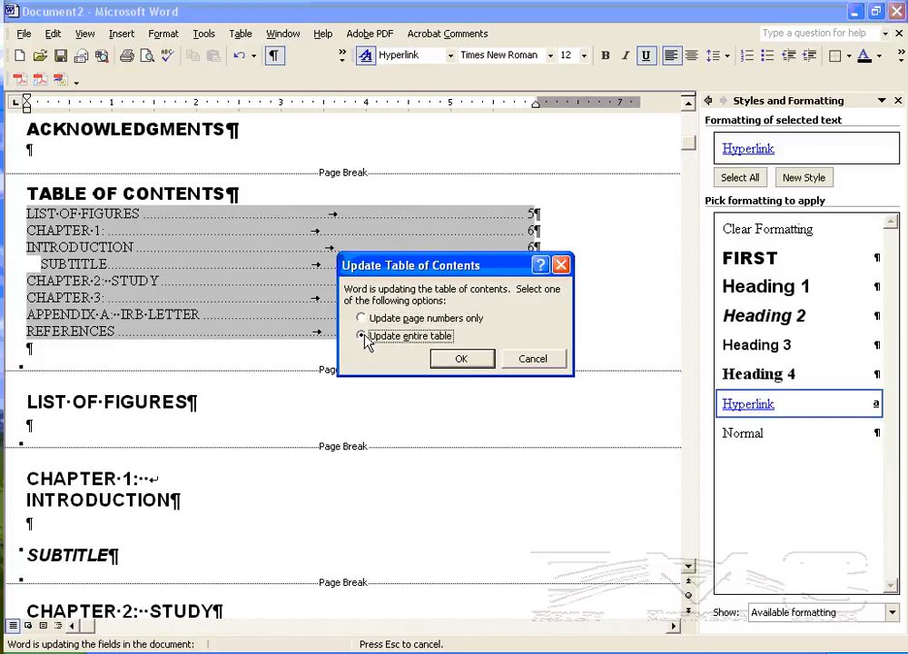
{"action": "left_click", "coordinate": [460, 358]}
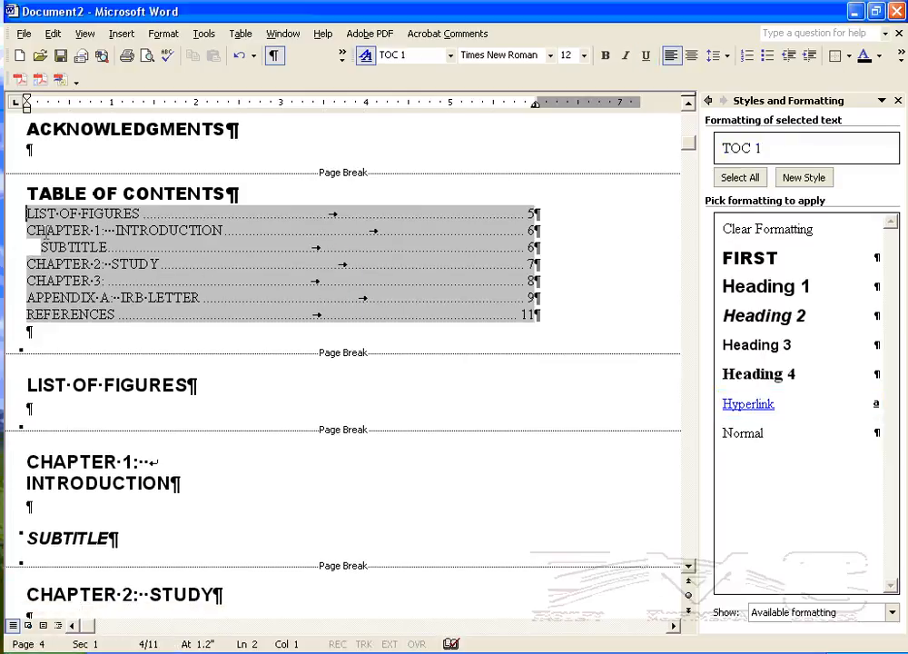
{"action": "left_click_drag", "start_coordinate": [46, 229], "coordinate": [211, 230]}
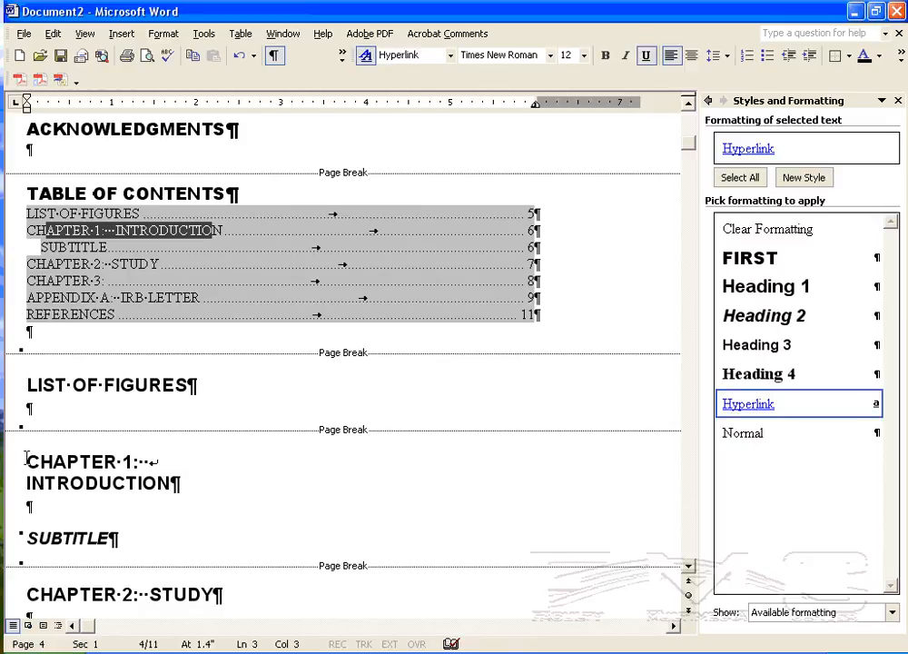
{"action": "left_click_drag", "start_coordinate": [26, 459], "coordinate": [158, 502]}
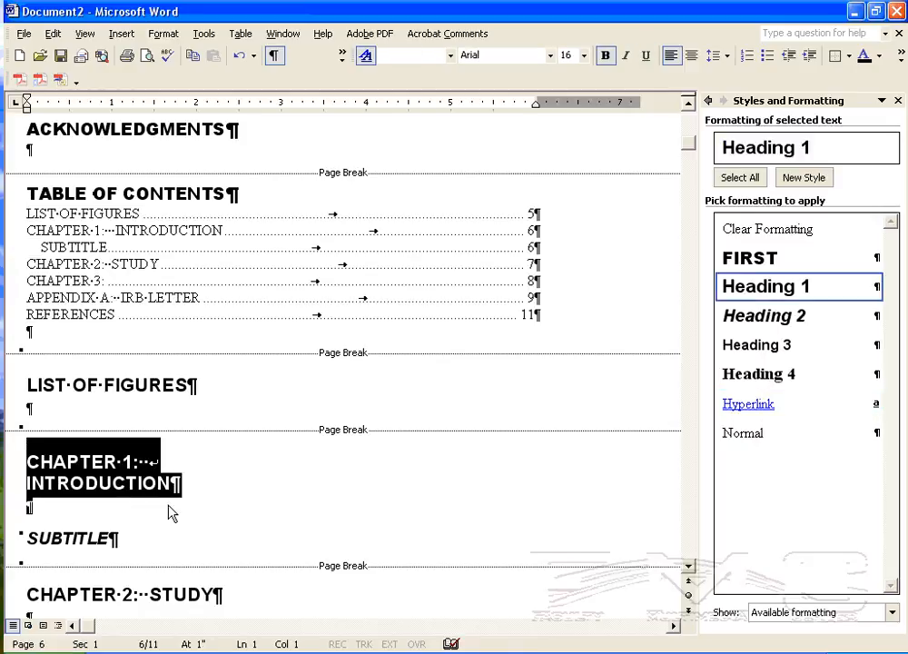
{"action": "left_click", "coordinate": [157, 512]}
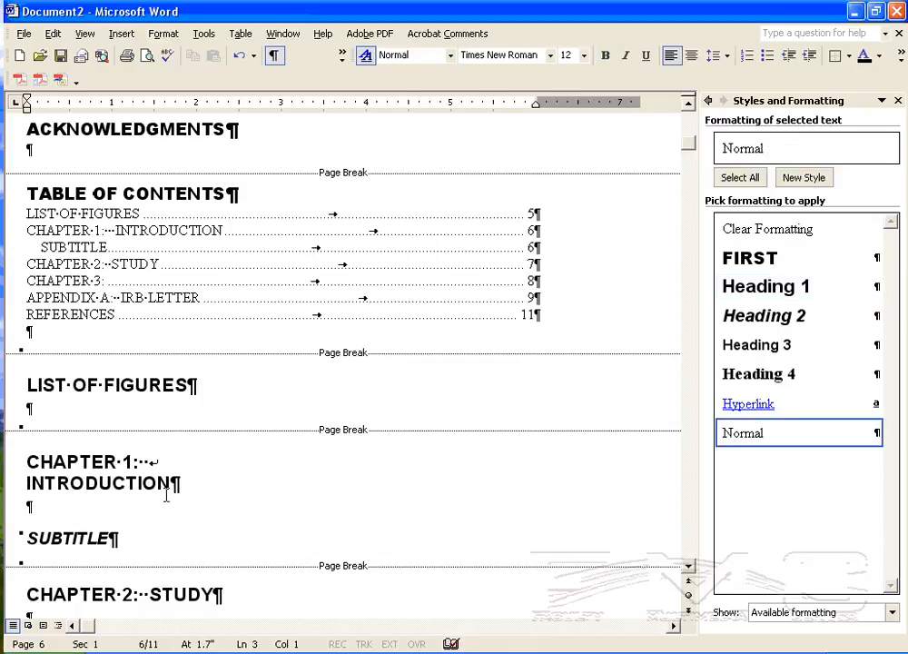
Add the line SUB-SUBTITLE below SUBTITLE in CHAPTER 1, with one empty paragraph between them, and apply the Heading 3 style to it
{"action": "scroll", "coordinate": [166, 495], "scroll_direction": "down", "scroll_amount": 1}
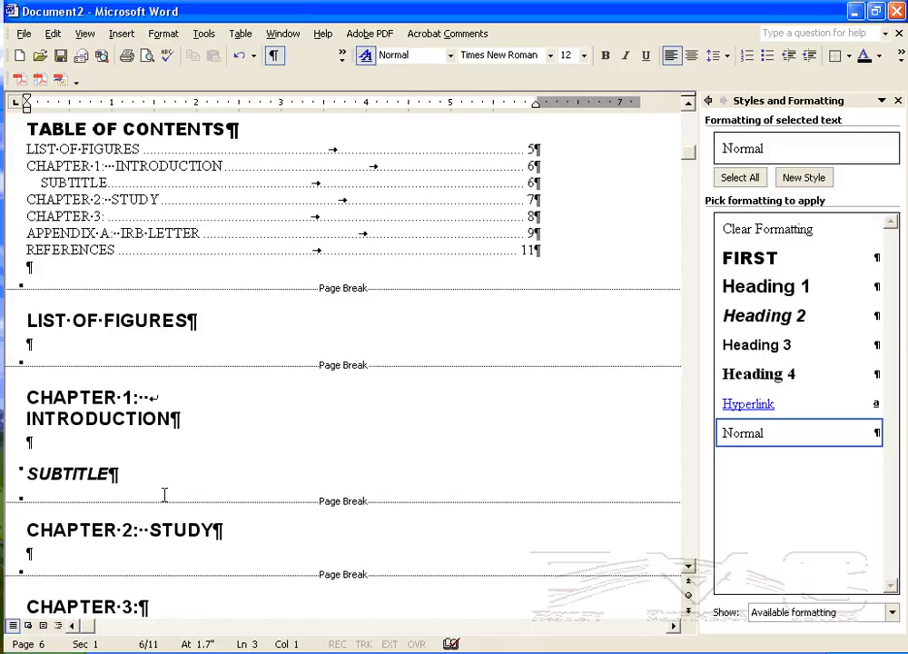
{"action": "left_click", "coordinate": [113, 474]}
{"action": "key", "text": "Return"}
{"action": "key", "text": "Return"}
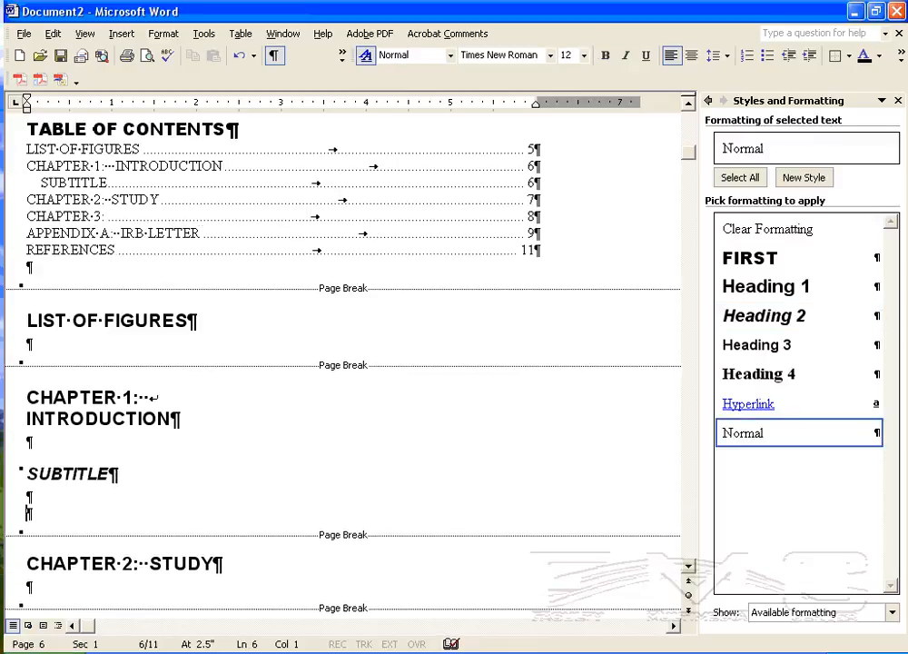
{"action": "type", "text": "WSUP"}
{"action": "key", "text": "BackSpace"}
{"action": "key", "text": "BackSpace"}
{"action": "key", "text": "BackSpace"}
{"action": "key", "text": "BackSpace"}
{"action": "type", "text": "SUB"}
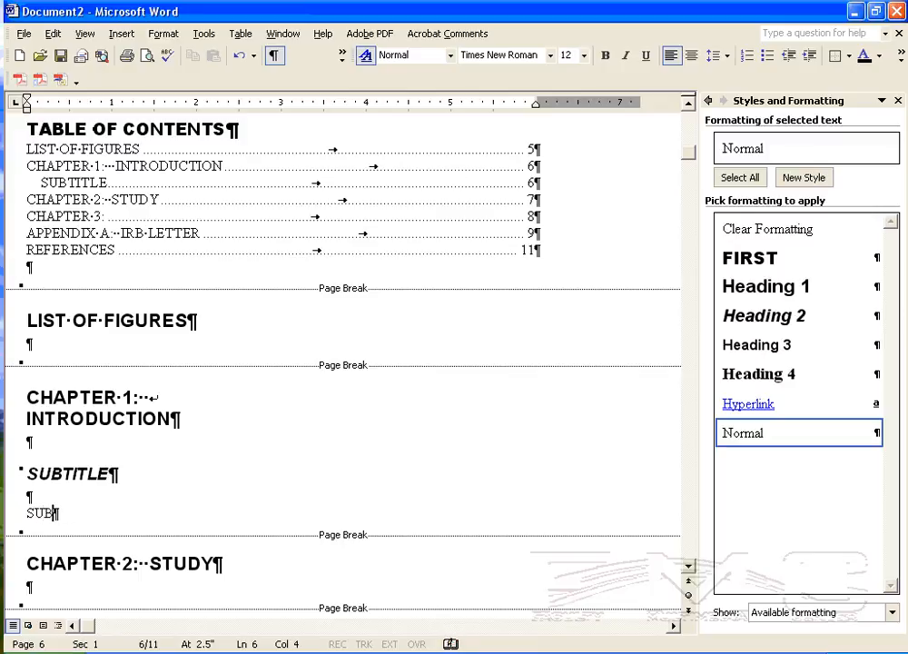
{"action": "type", "text": "-SUBTITLE"}
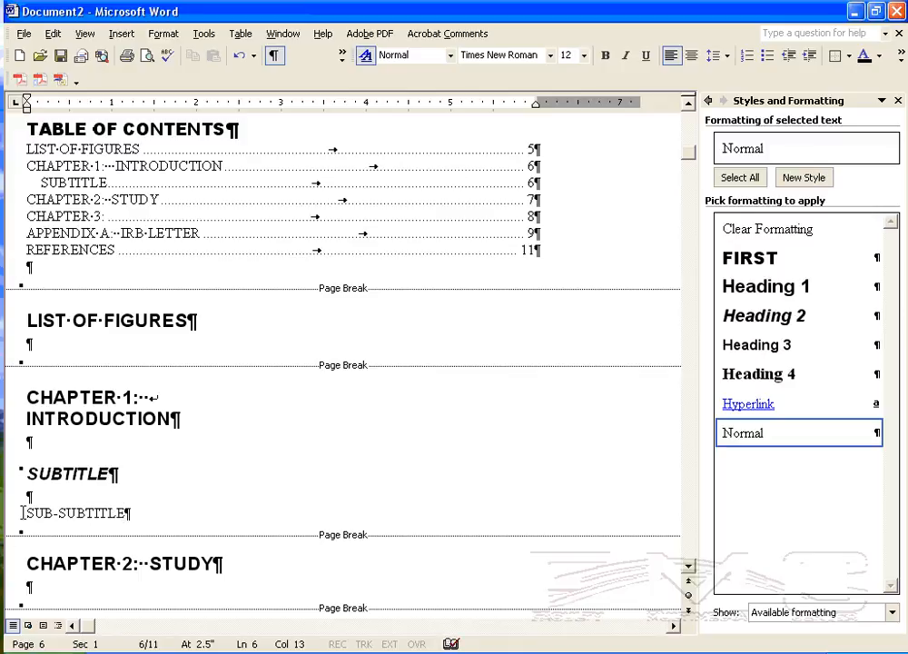
{"action": "left_click_drag", "start_coordinate": [31, 513], "coordinate": [124, 513]}
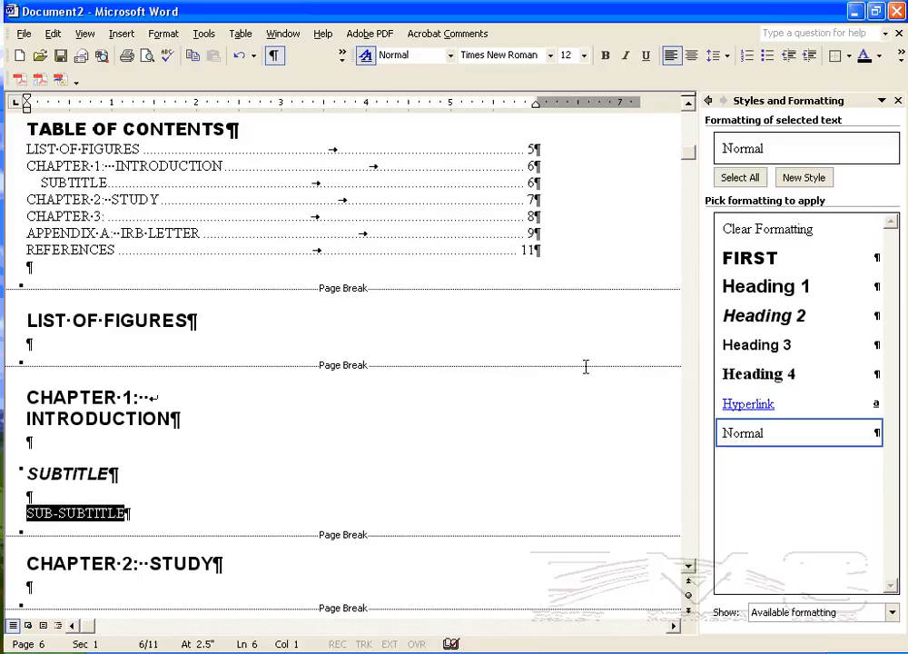
{"action": "left_click", "coordinate": [744, 349]}
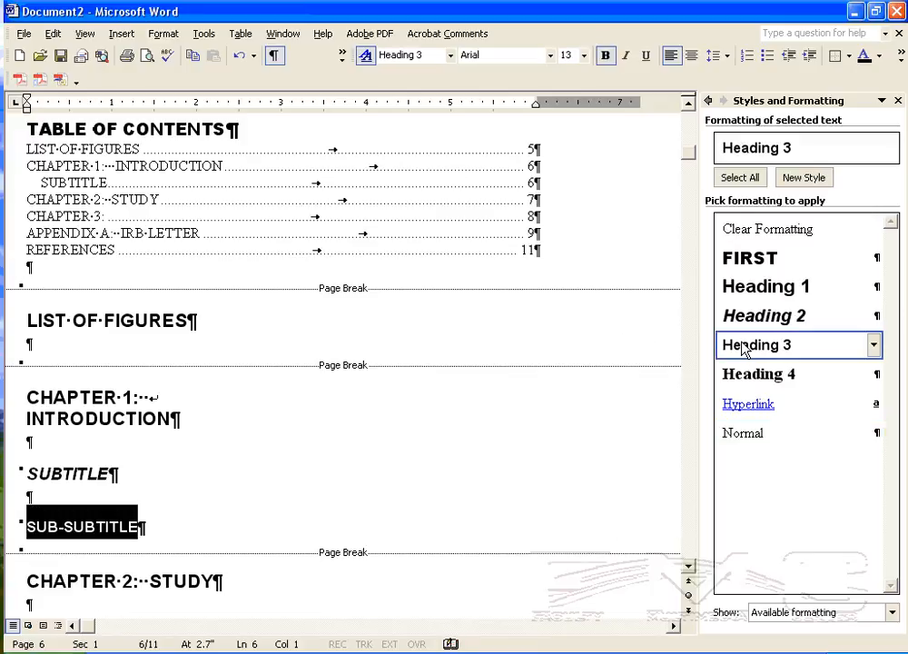
Update the entire table of contents and check the indentation of its SUB-SUBTITLE entry
{"action": "right_click", "coordinate": [114, 216]}
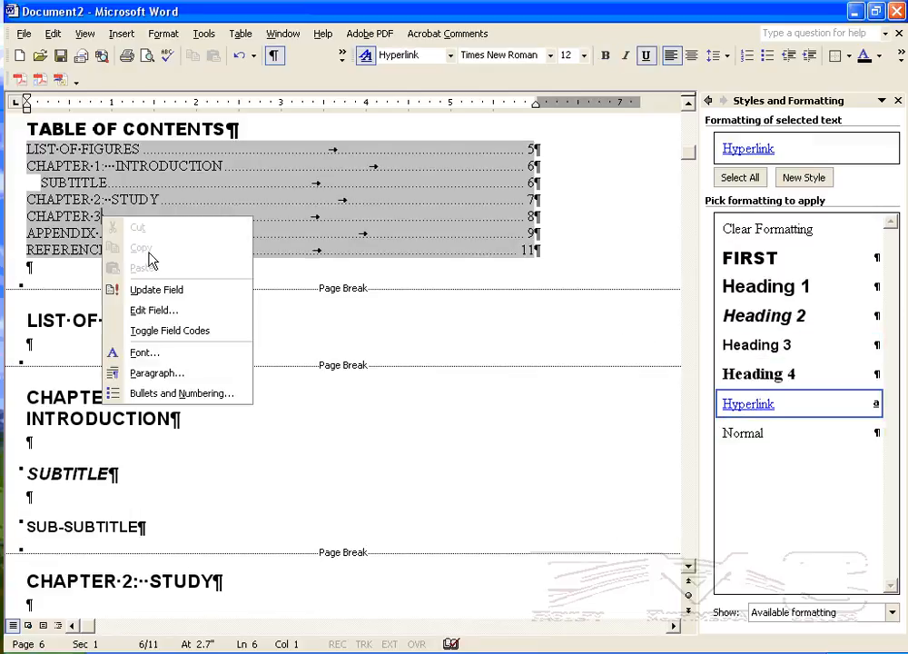
{"action": "left_click", "coordinate": [172, 293]}
{"action": "left_click", "coordinate": [385, 338]}
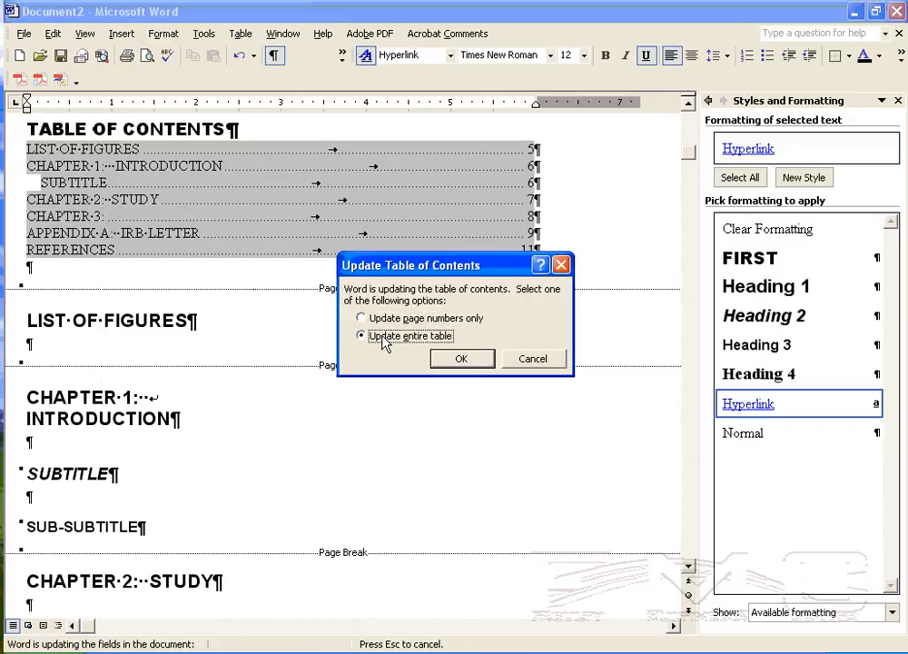
{"action": "left_click", "coordinate": [461, 358]}
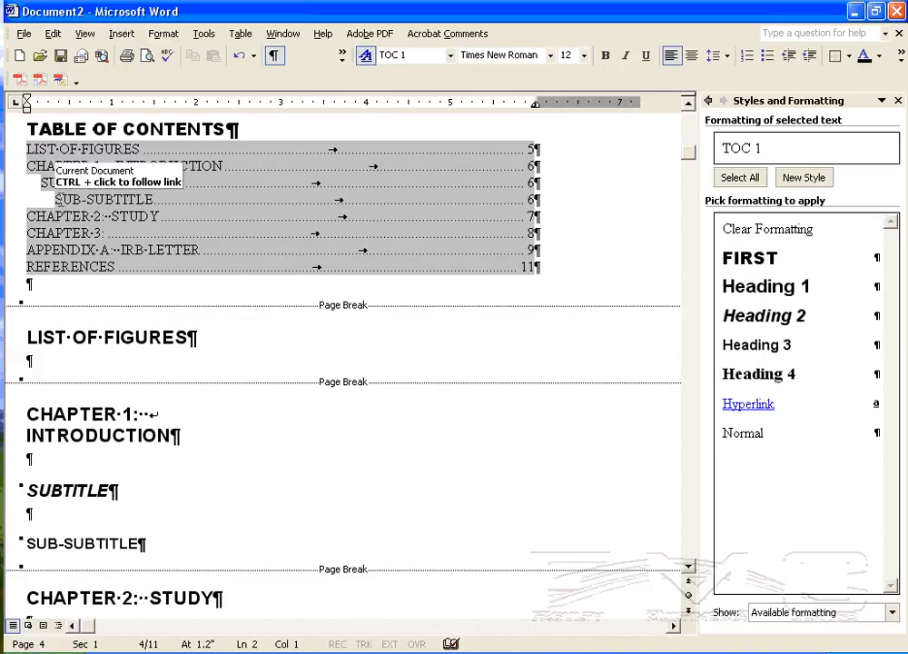
{"action": "left_click_drag", "start_coordinate": [54, 199], "coordinate": [134, 199]}
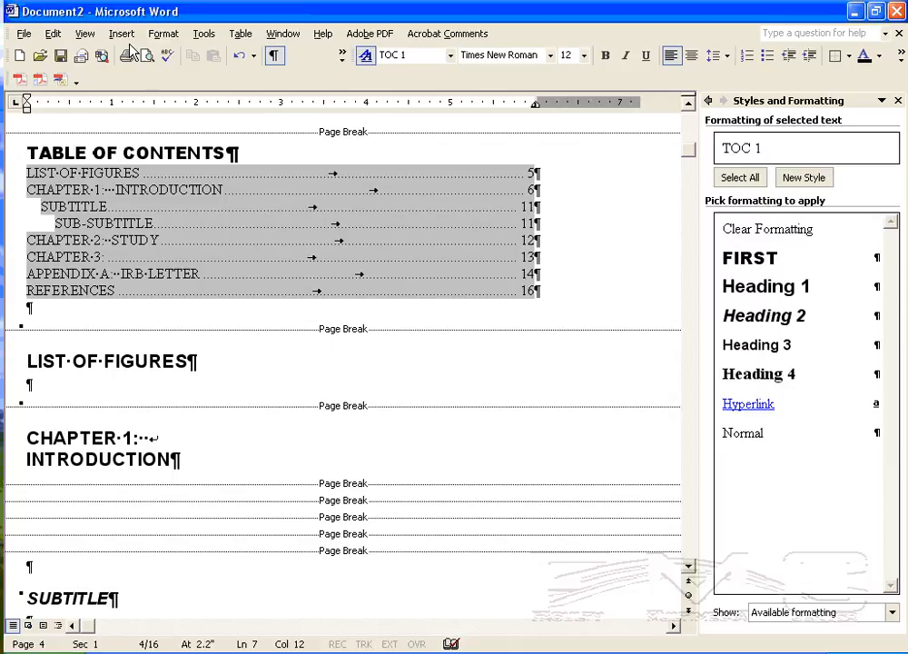
Show the available reference insertion commands, including Index and Tables
{"action": "left_click", "coordinate": [122, 33]}
{"action": "mouse_move", "coordinate": [175, 136]}
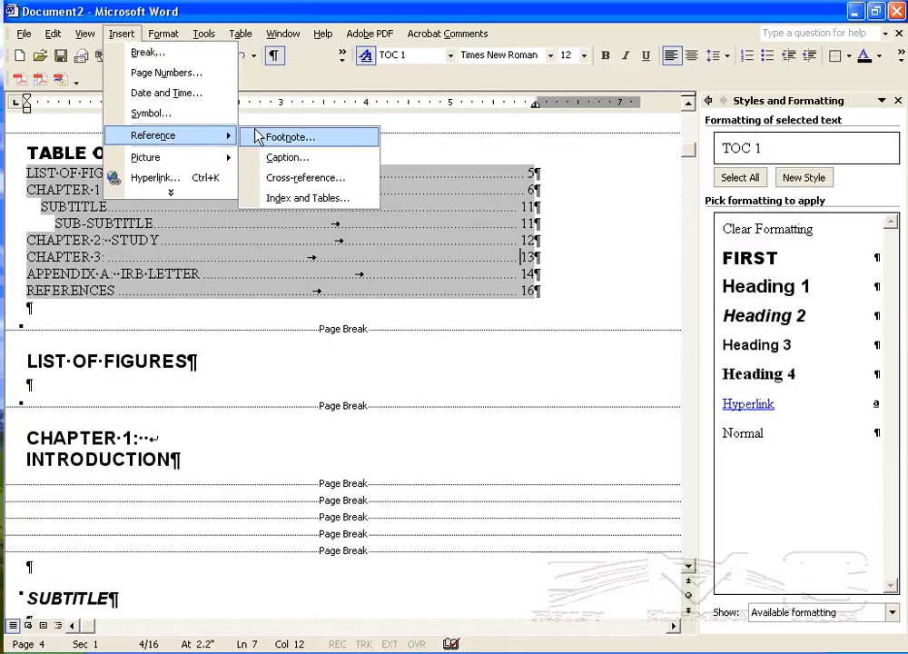